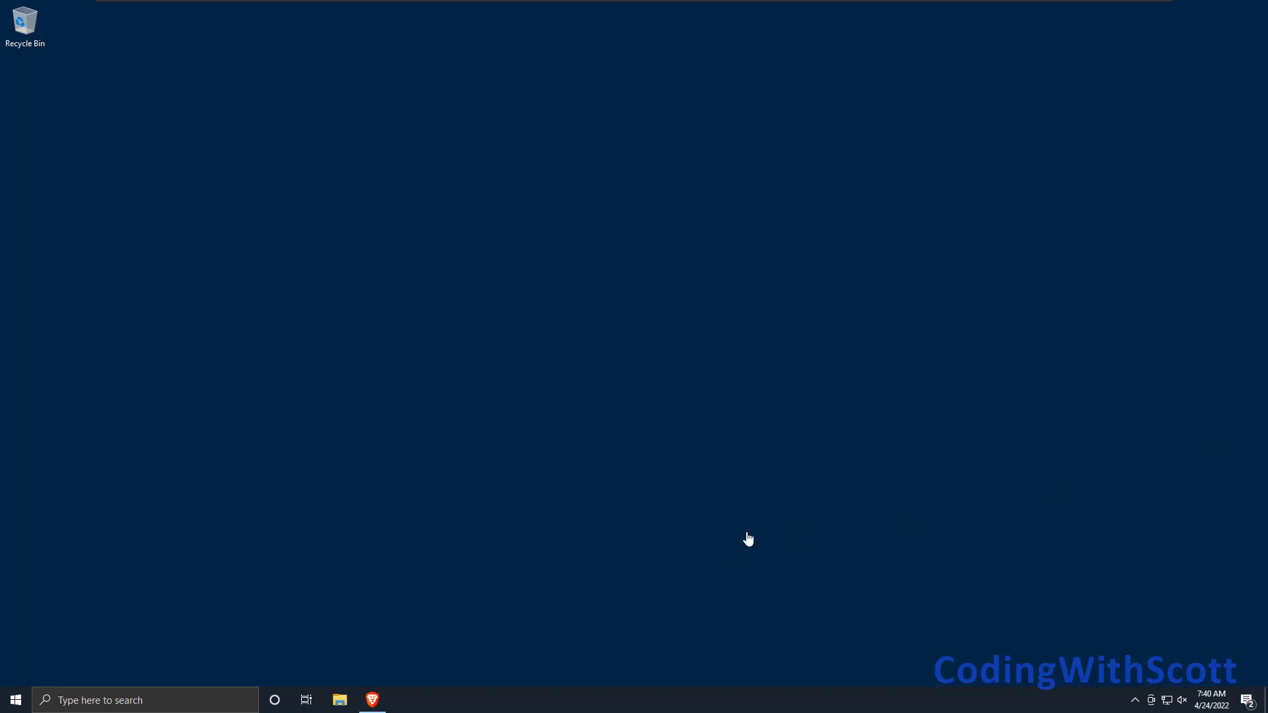
Switch to the Brave browser and search DuckDuckGo for "Visual Studio Community Edition 2022".
left_click(514, 607)
left_click(384, 705)
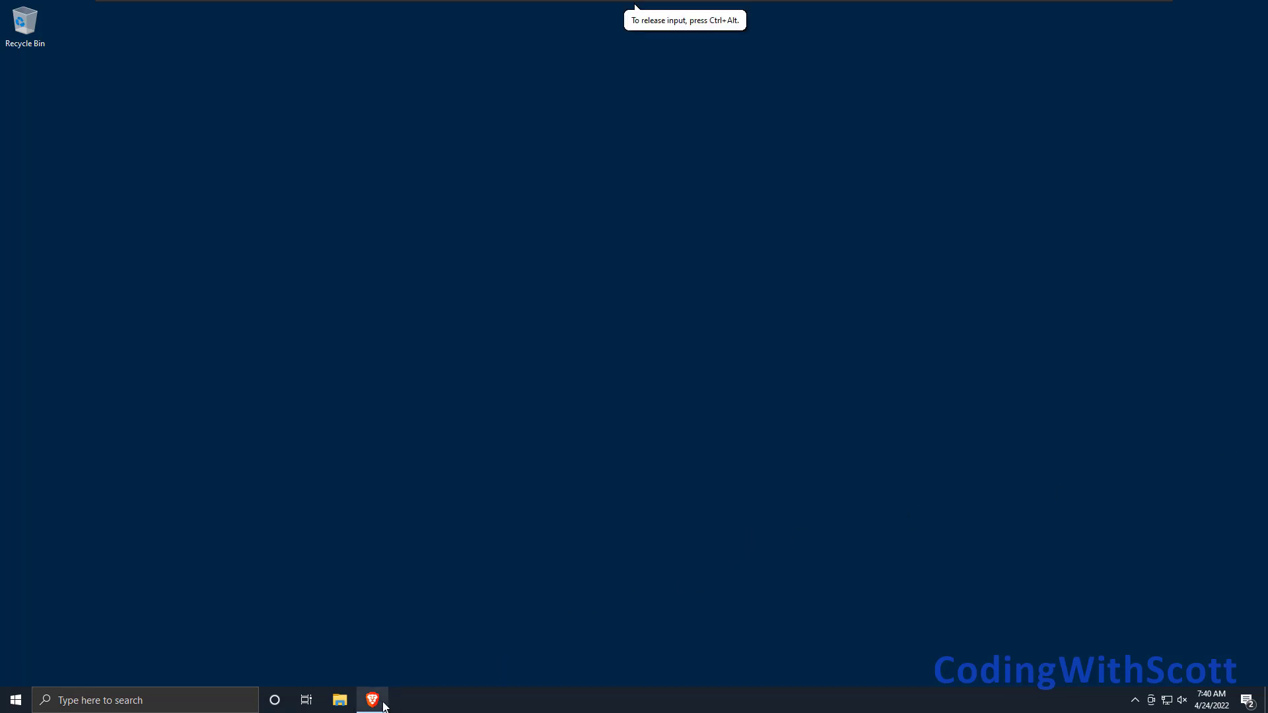
left_click(732, 353)
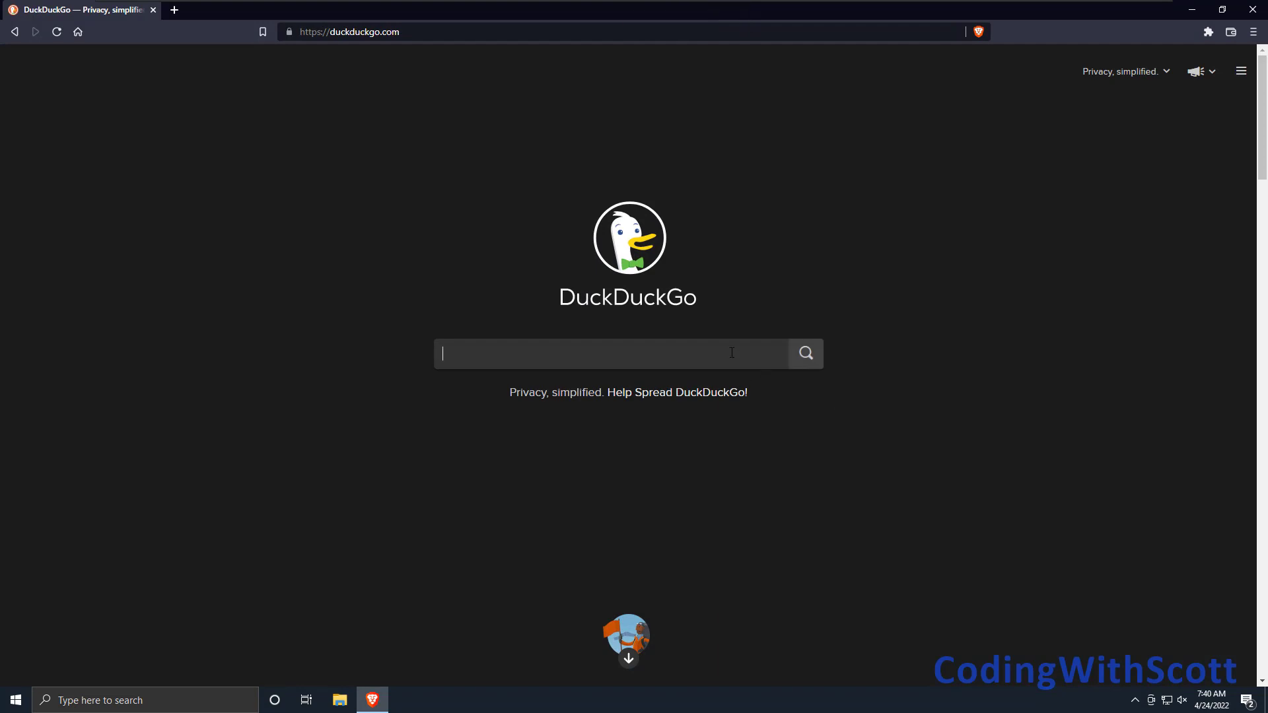
type("Vi")
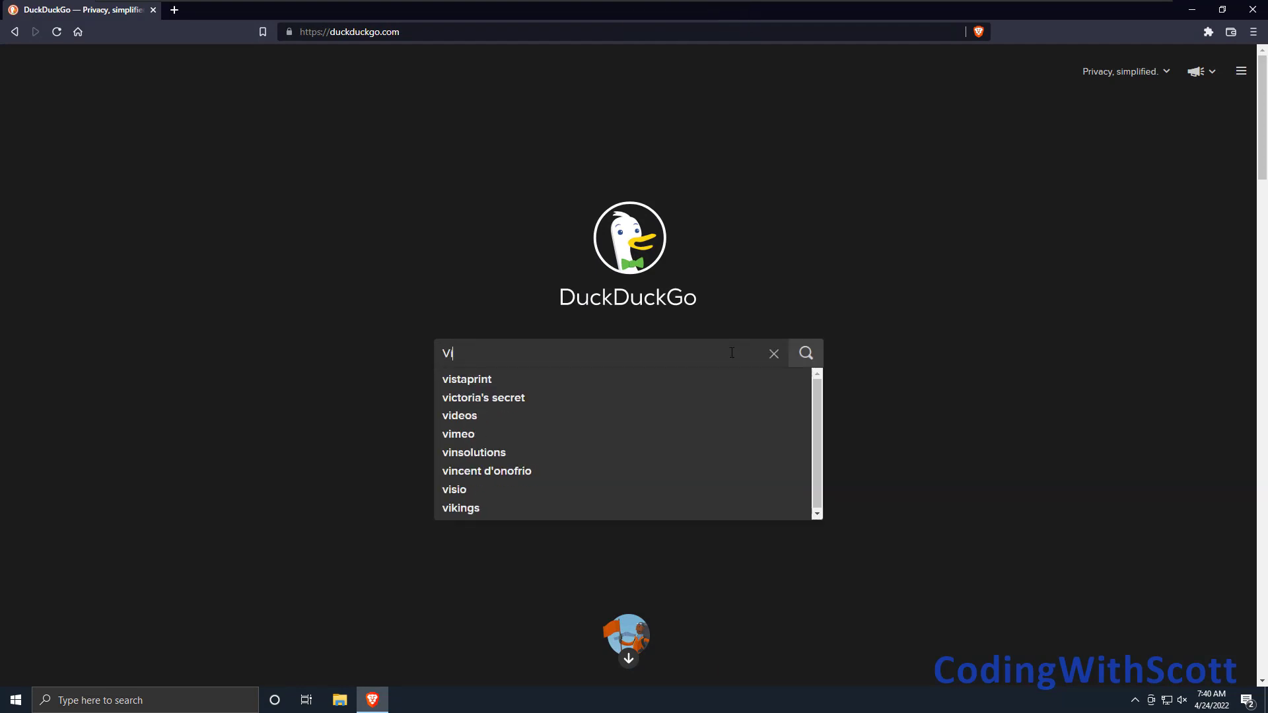
type("sual ")
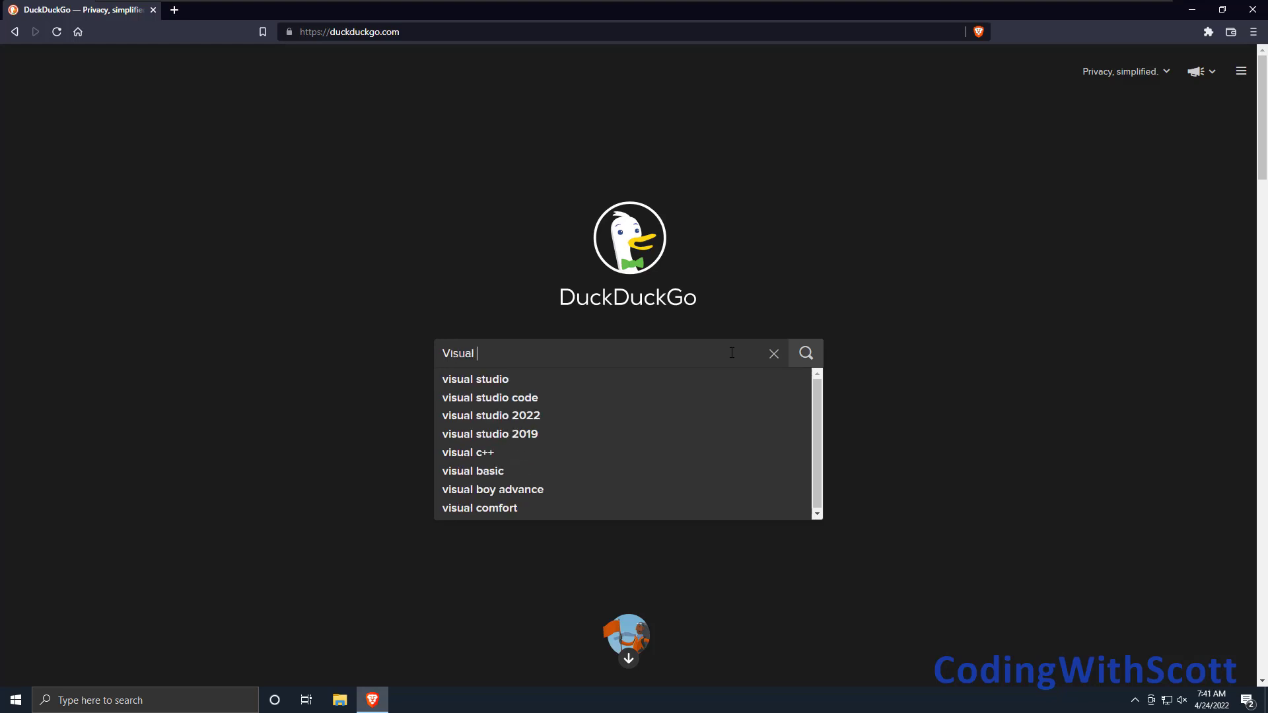
type("Studio Comm")
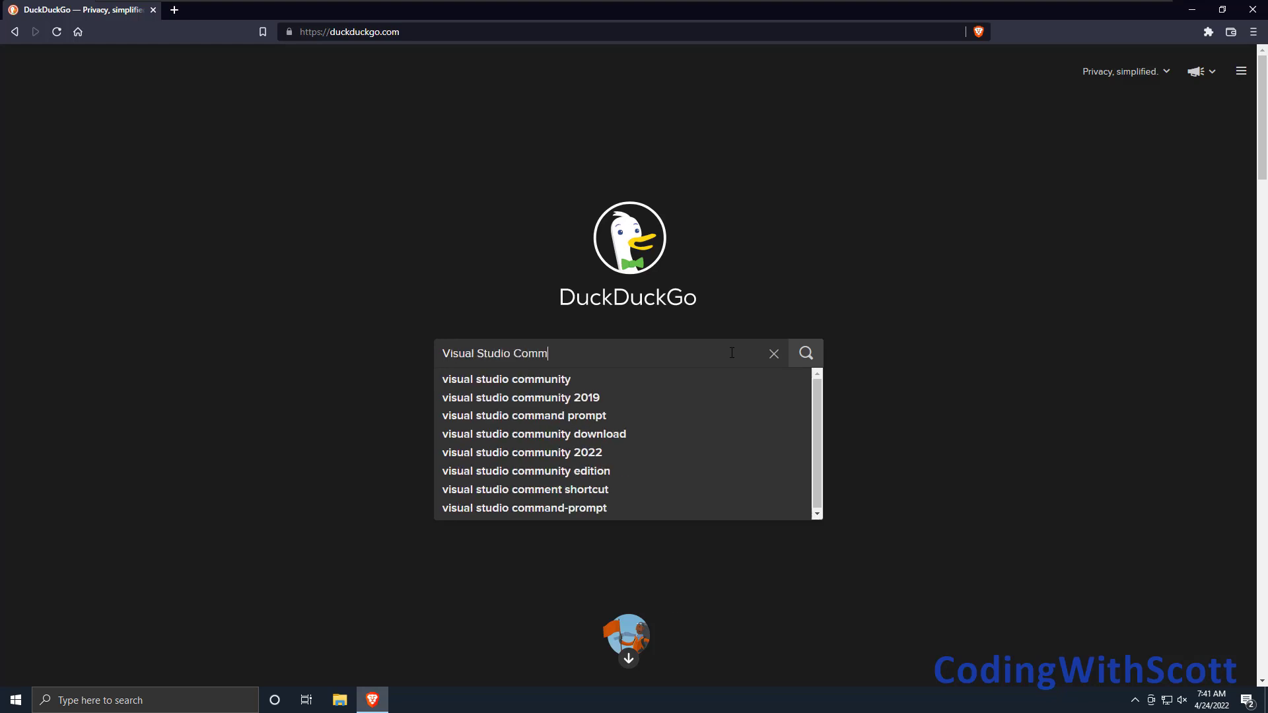
type("unity")
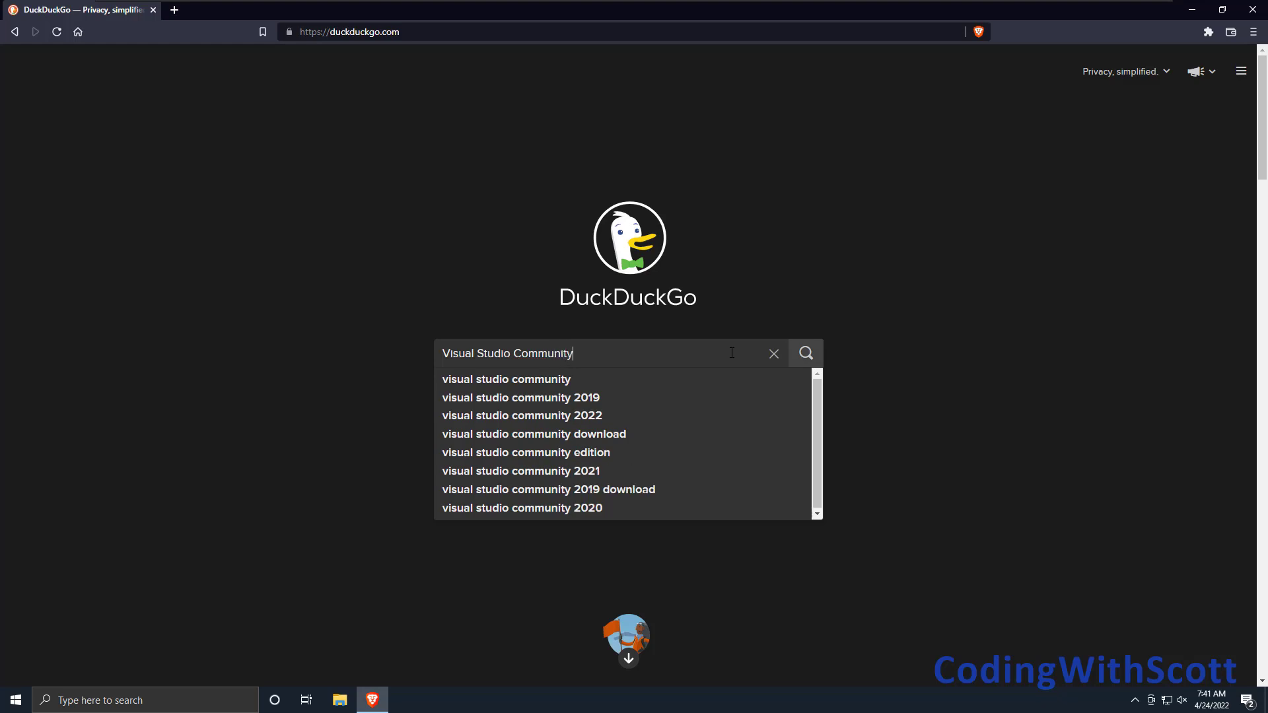
type(" Edition ")
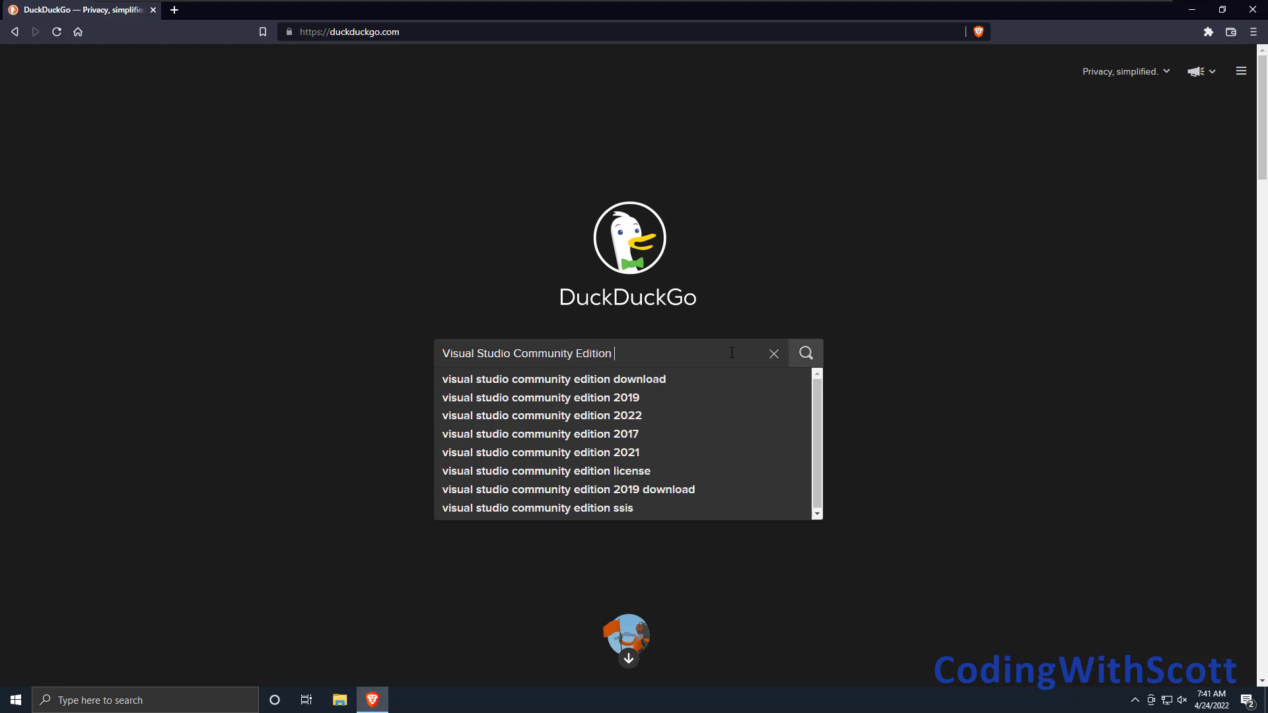
type("2022")
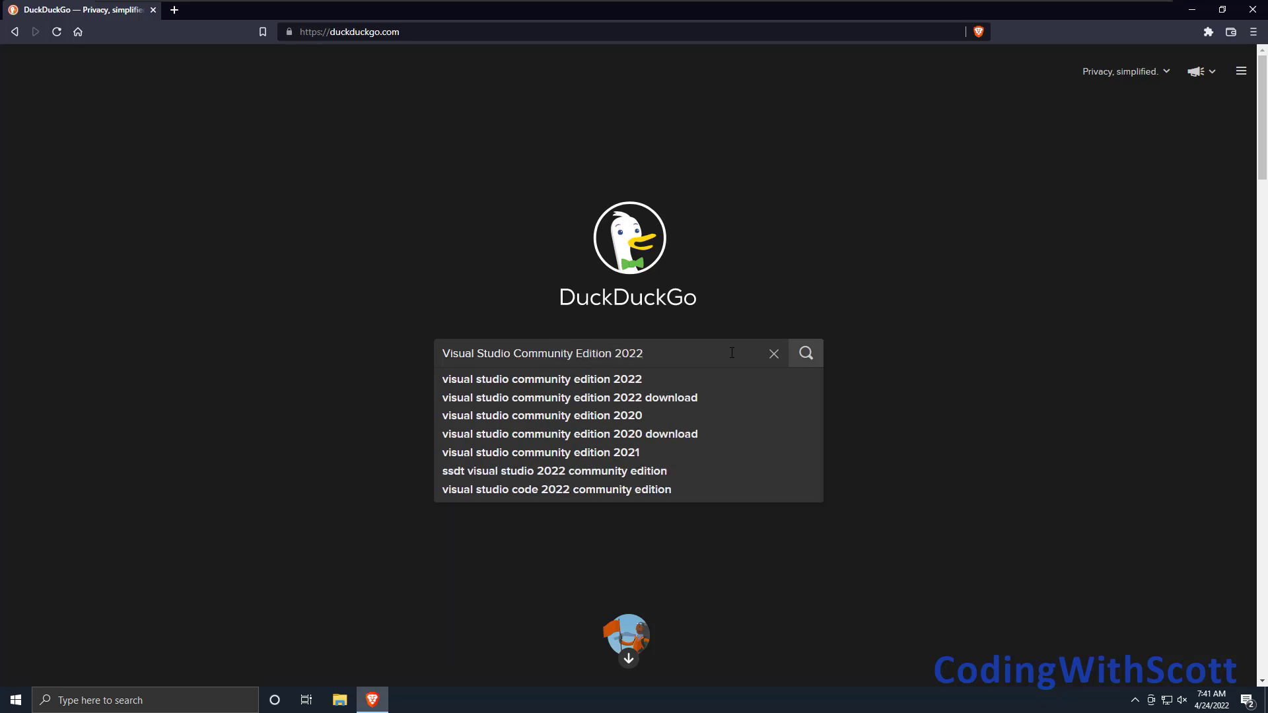
key("Return")
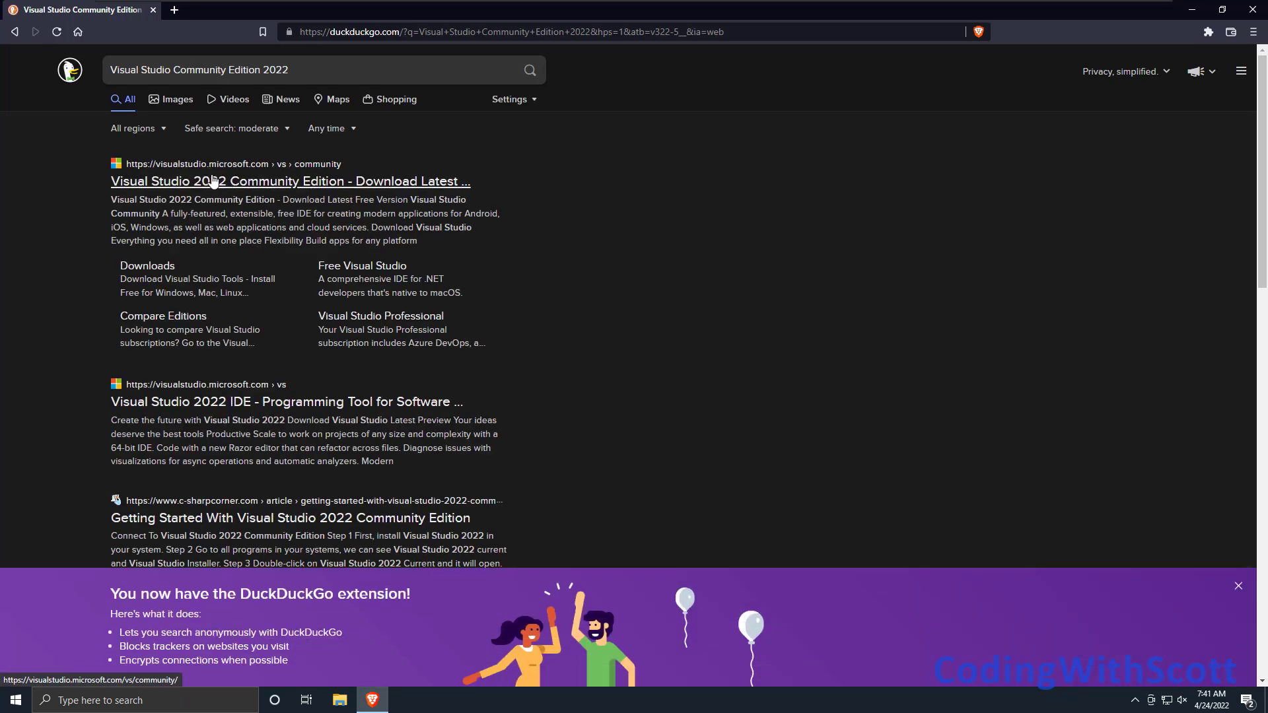
Download the installer from Microsoft's Visual Studio Community page, saving VisualStudioSetup.exe to the Desktop.
left_click(305, 184)
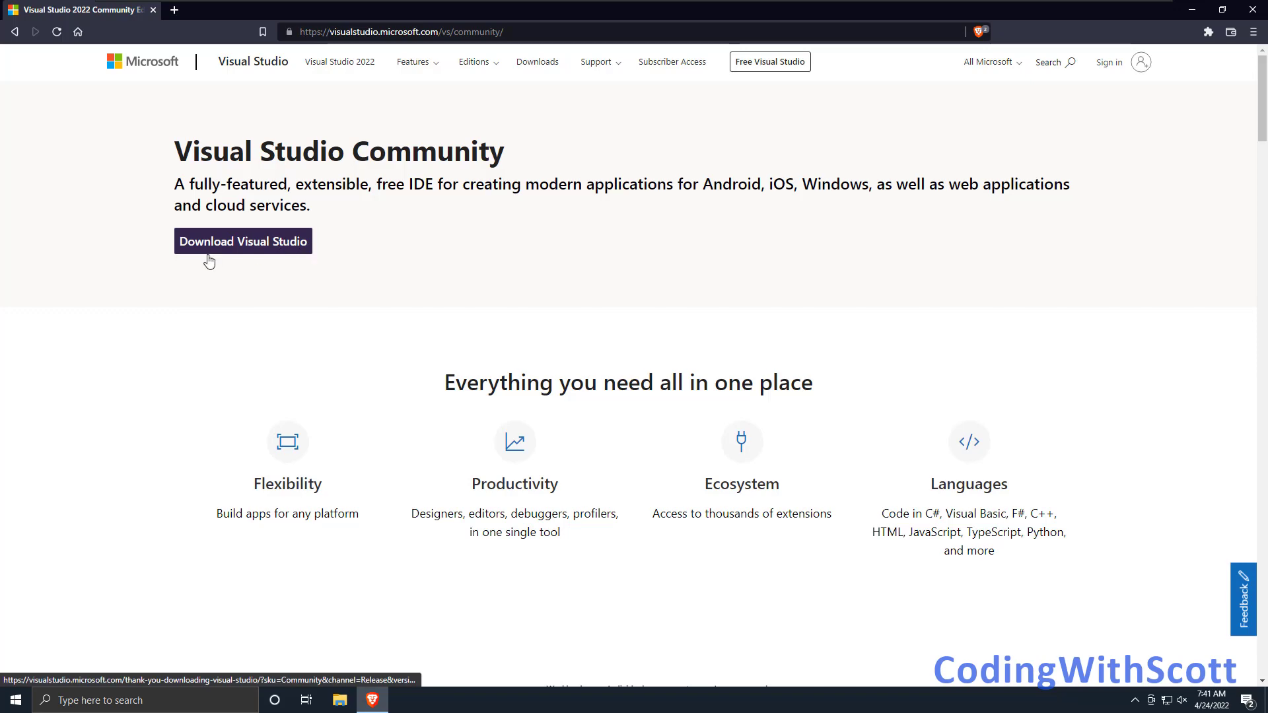
left_click(245, 250)
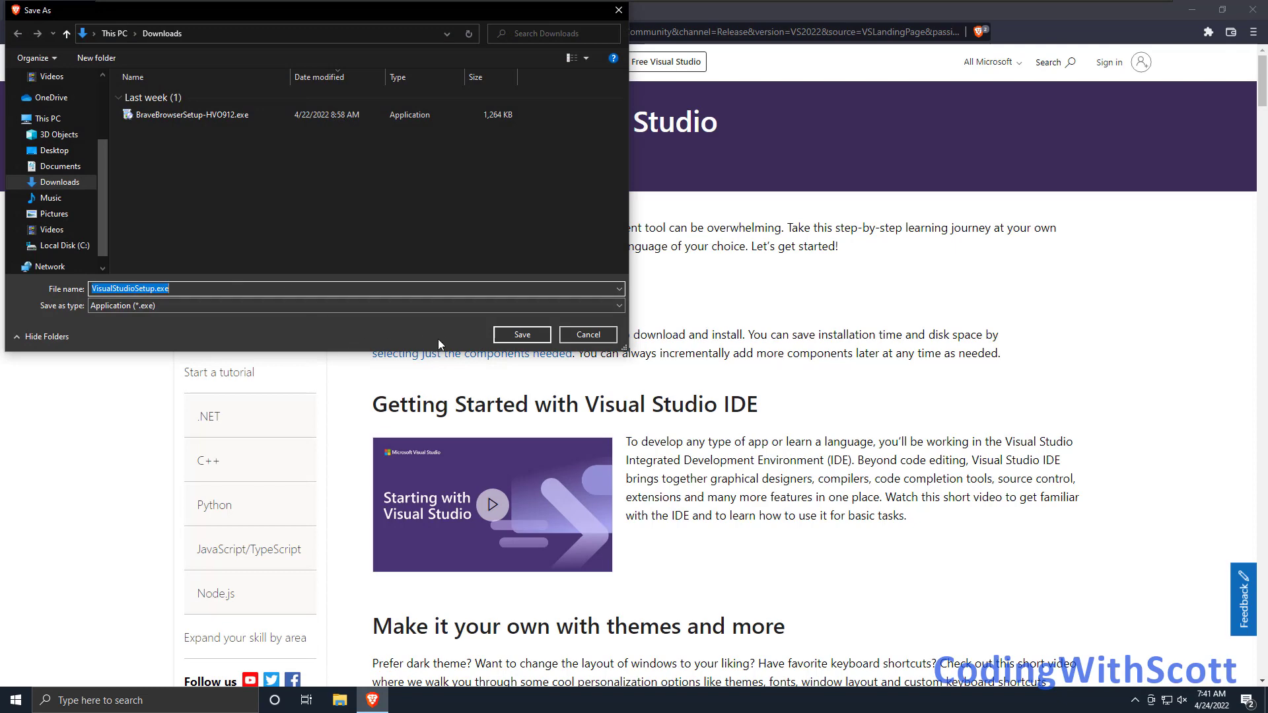
left_click(54, 150)
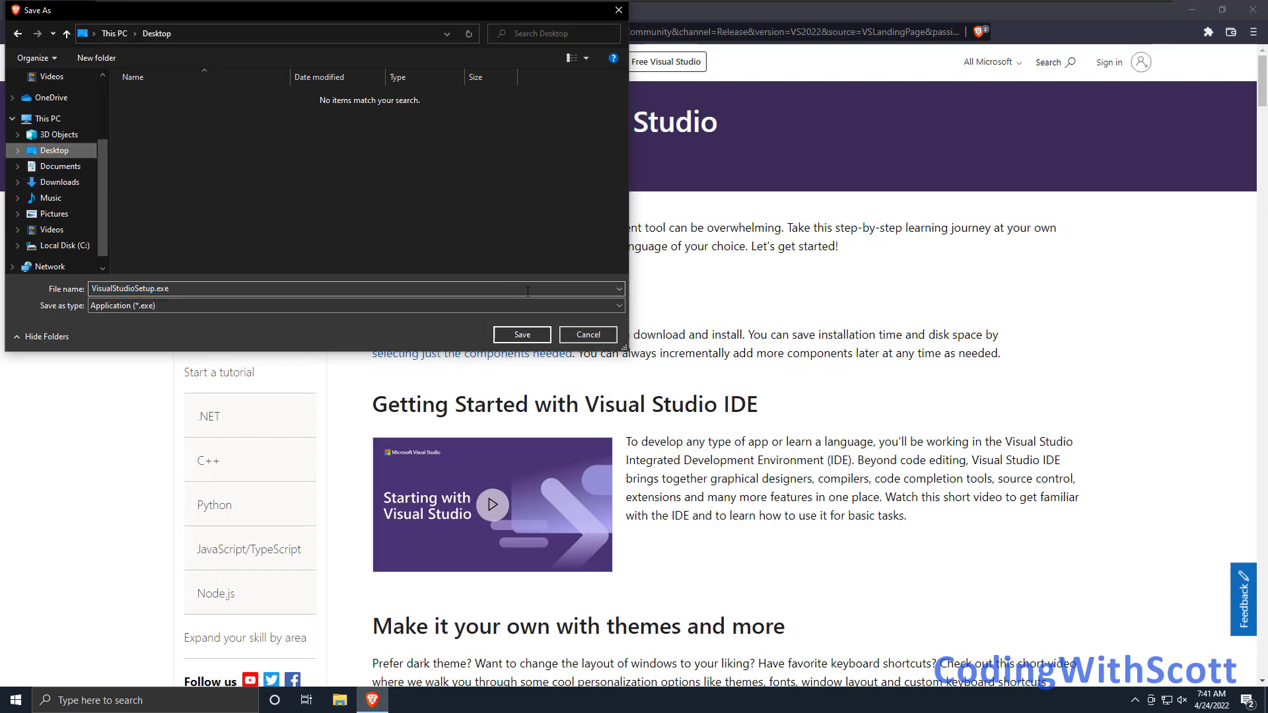
left_click(524, 338)
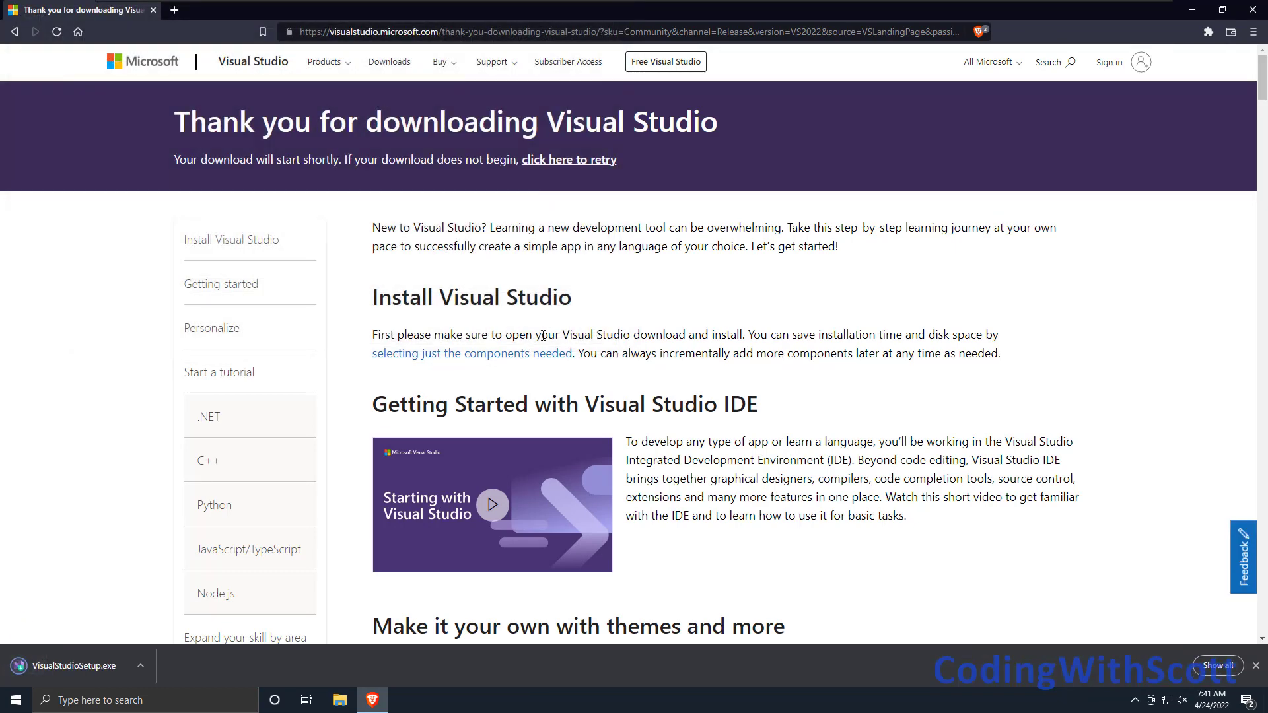
Minimize the browser, launch Visual Studio Installer with permission to make changes, and continue past its license notice.
left_click(1192, 9)
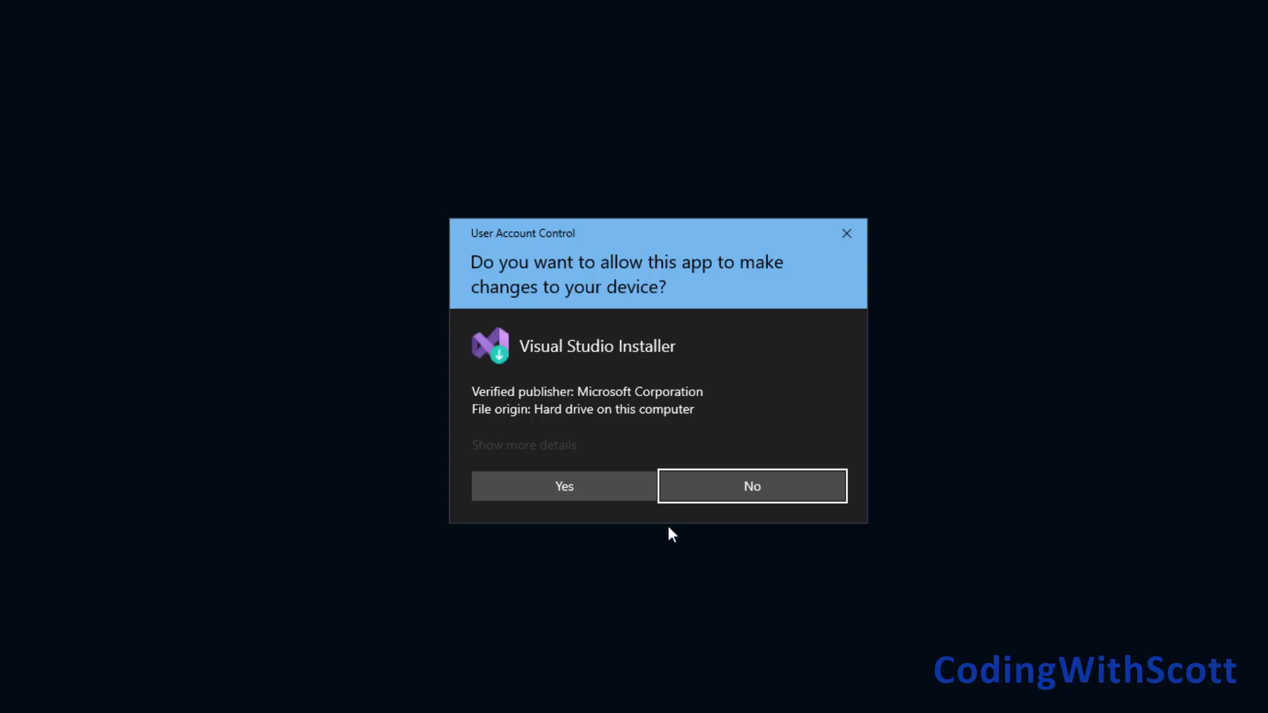
left_click(602, 486)
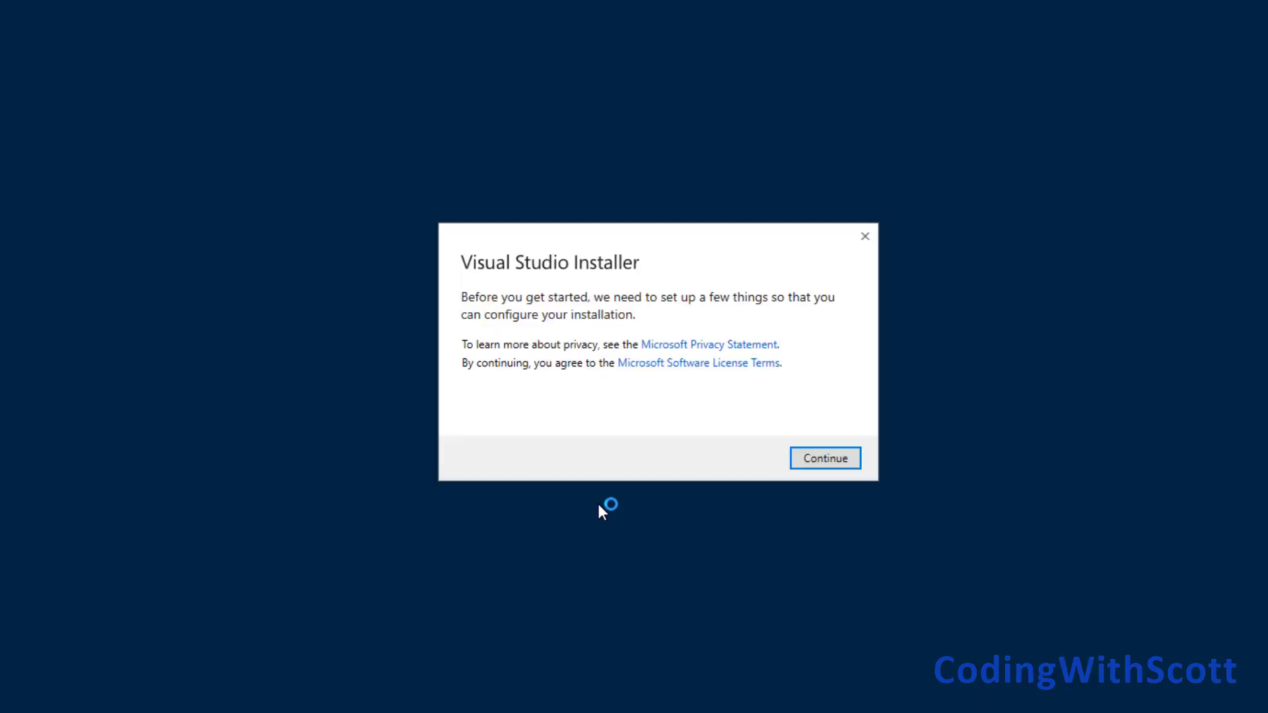
left_click(813, 462)
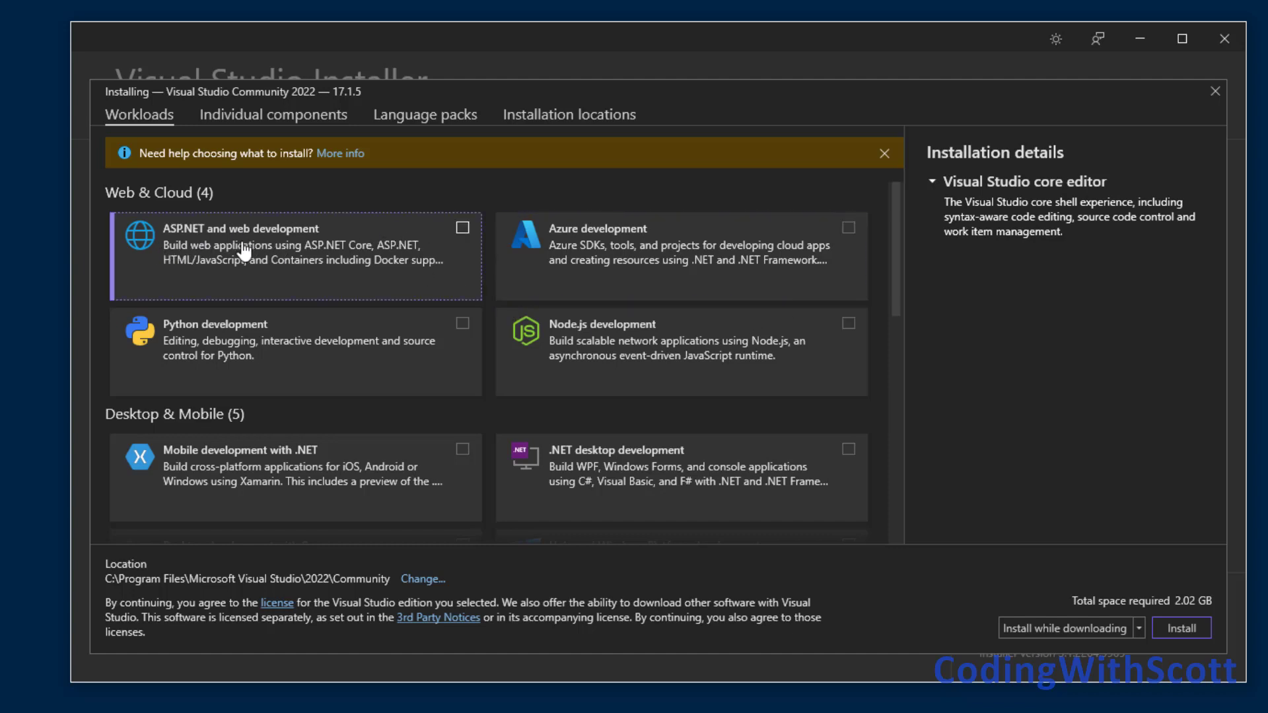
Select the ASP.NET and web development, .NET desktop development, and Data storage and processing workloads.
left_click(465, 229)
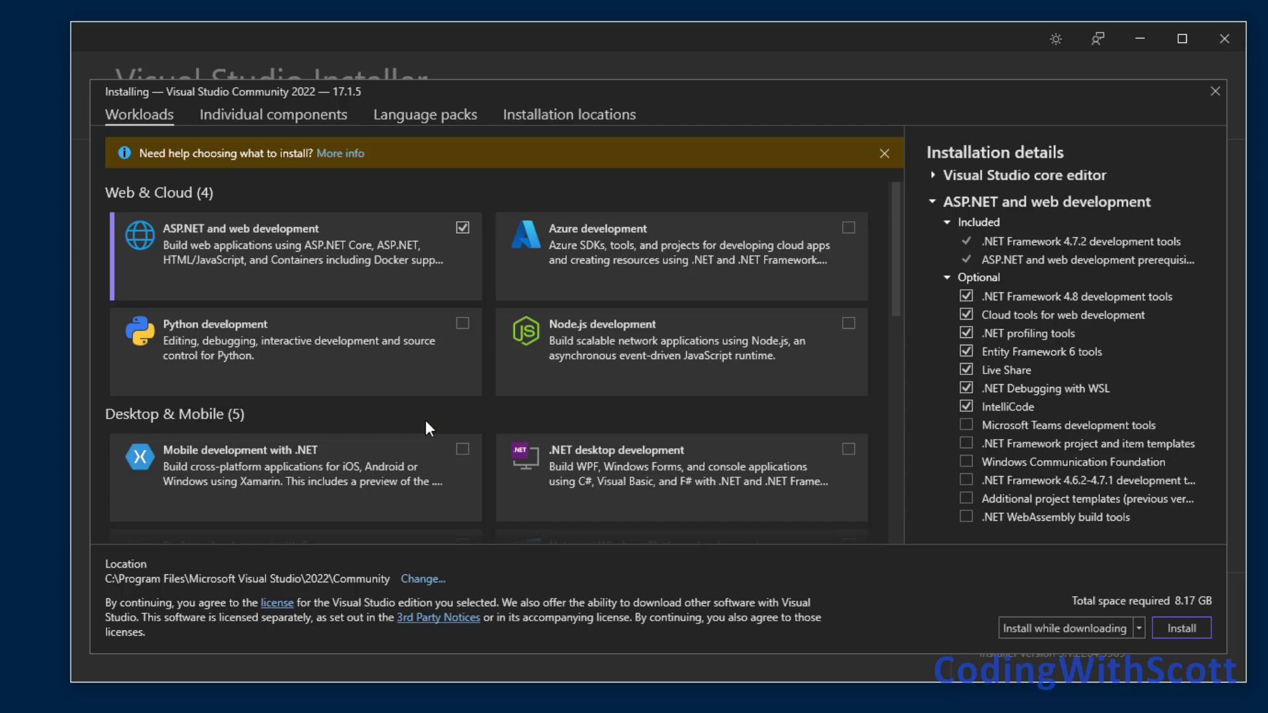
scroll(425, 419, "down", 2)
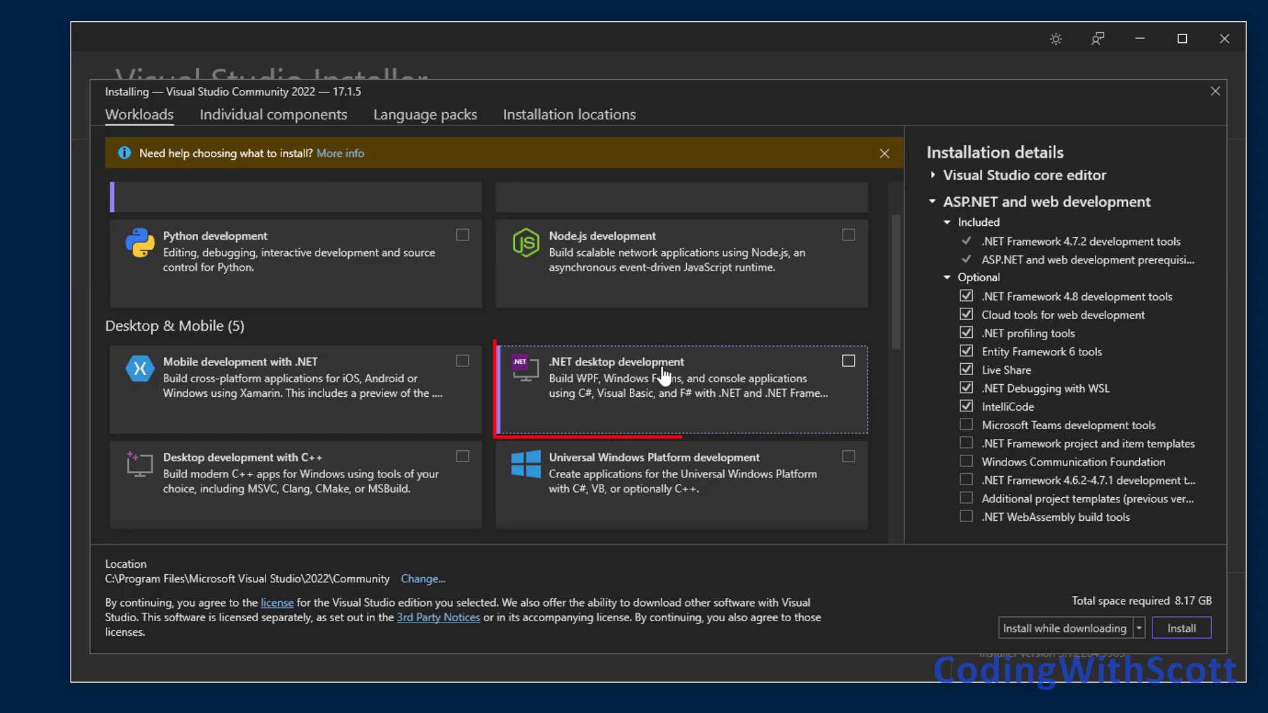
left_click(848, 361)
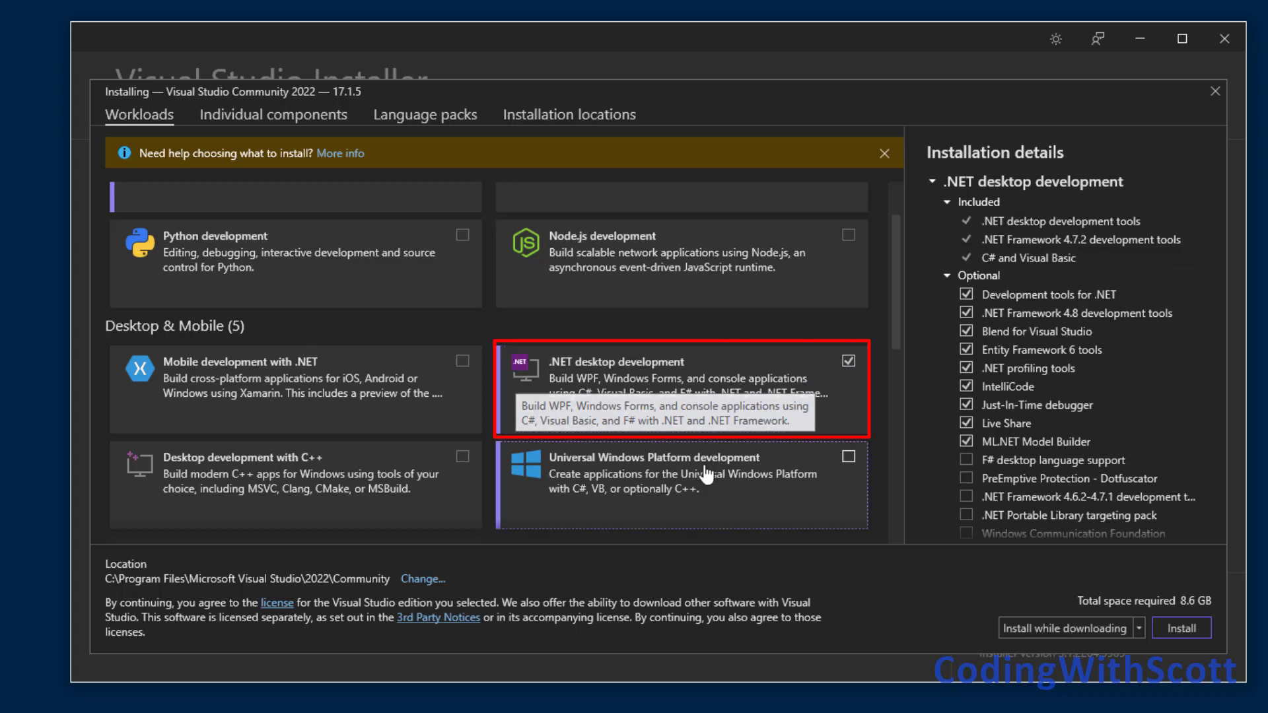
scroll(693, 472, "down", 2)
scroll(693, 477, "down", 3)
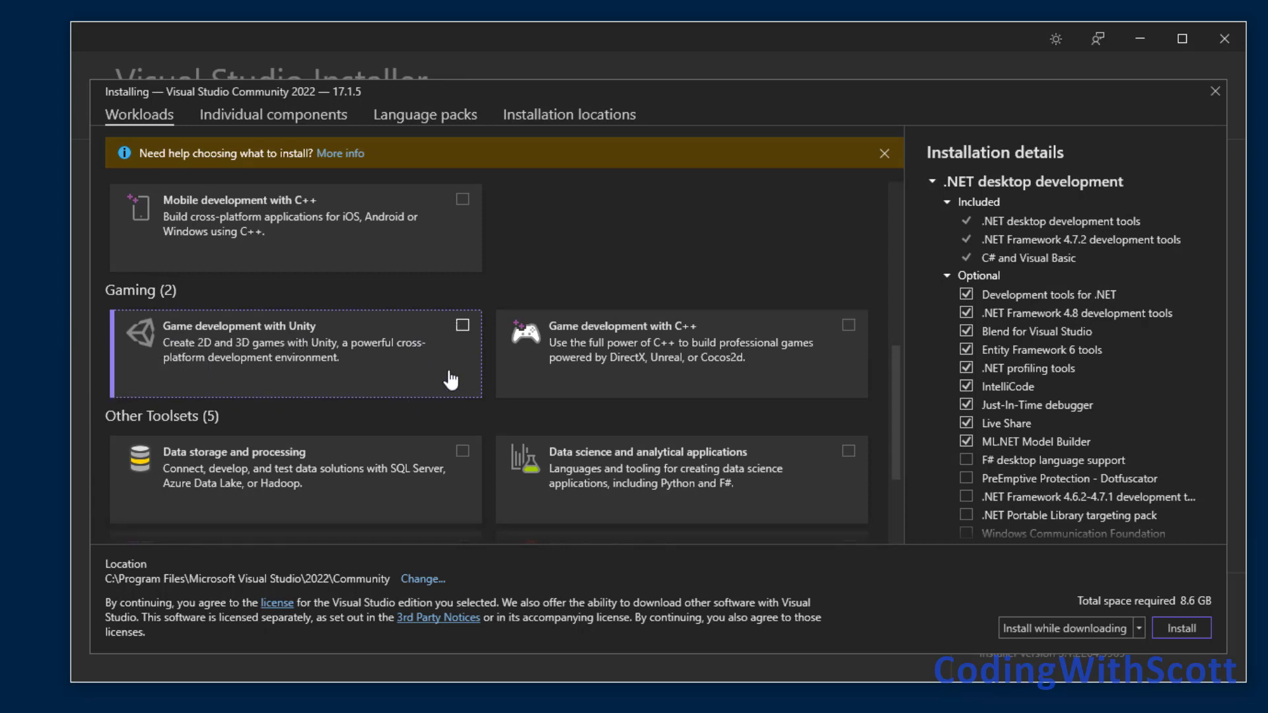
scroll(450, 380, "down", 1)
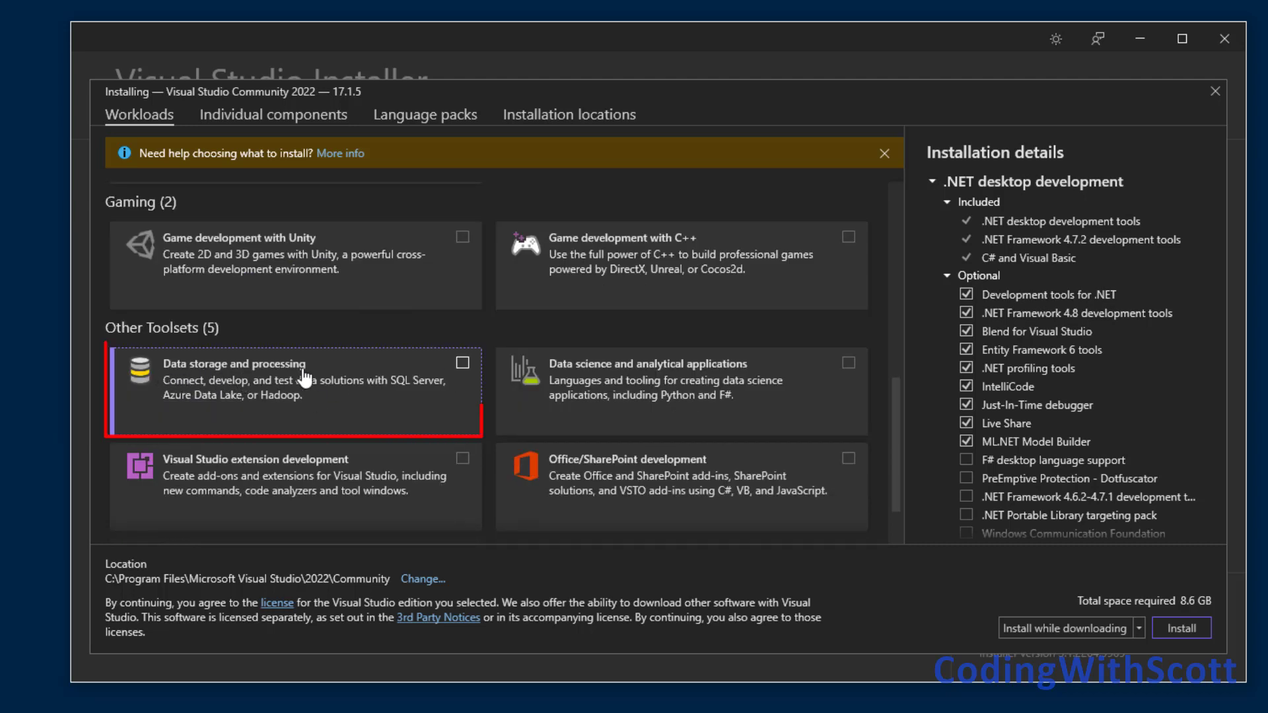
left_click(462, 363)
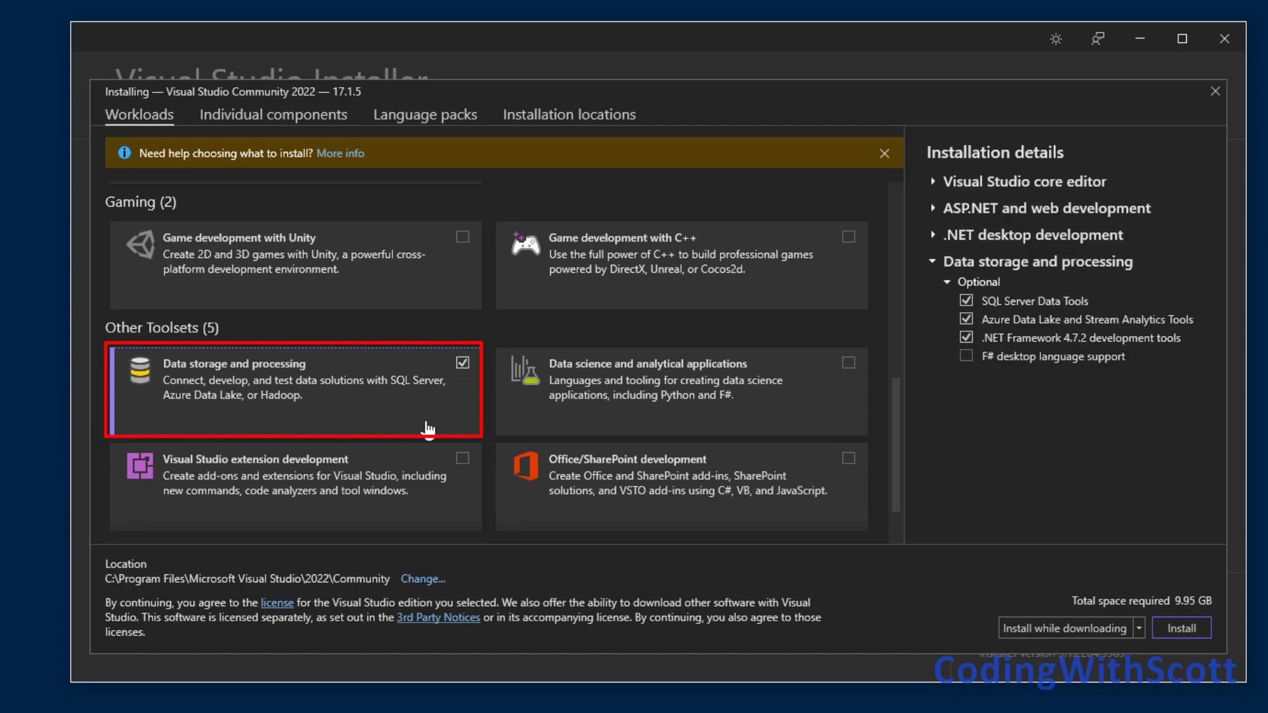
scroll(428, 429, "down", 3)
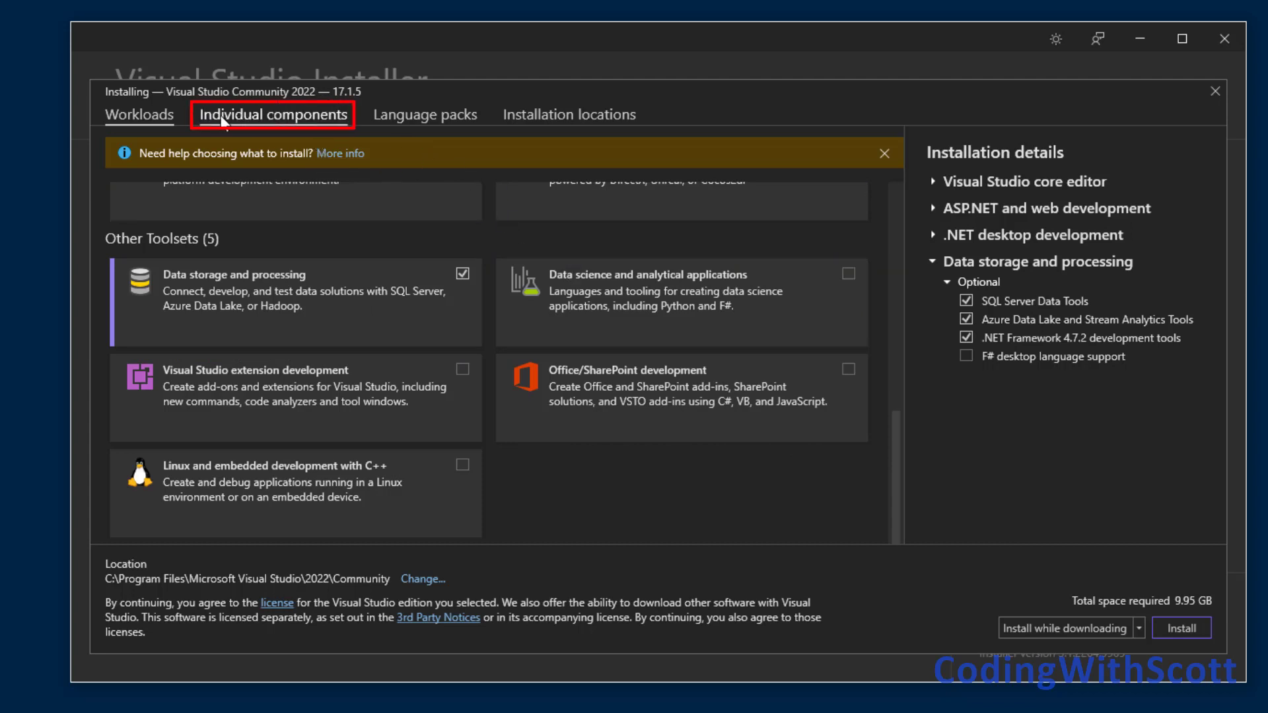
Try adding the .NET 5.0 Runtime from the individual components, and deselect it again.
left_click(292, 119)
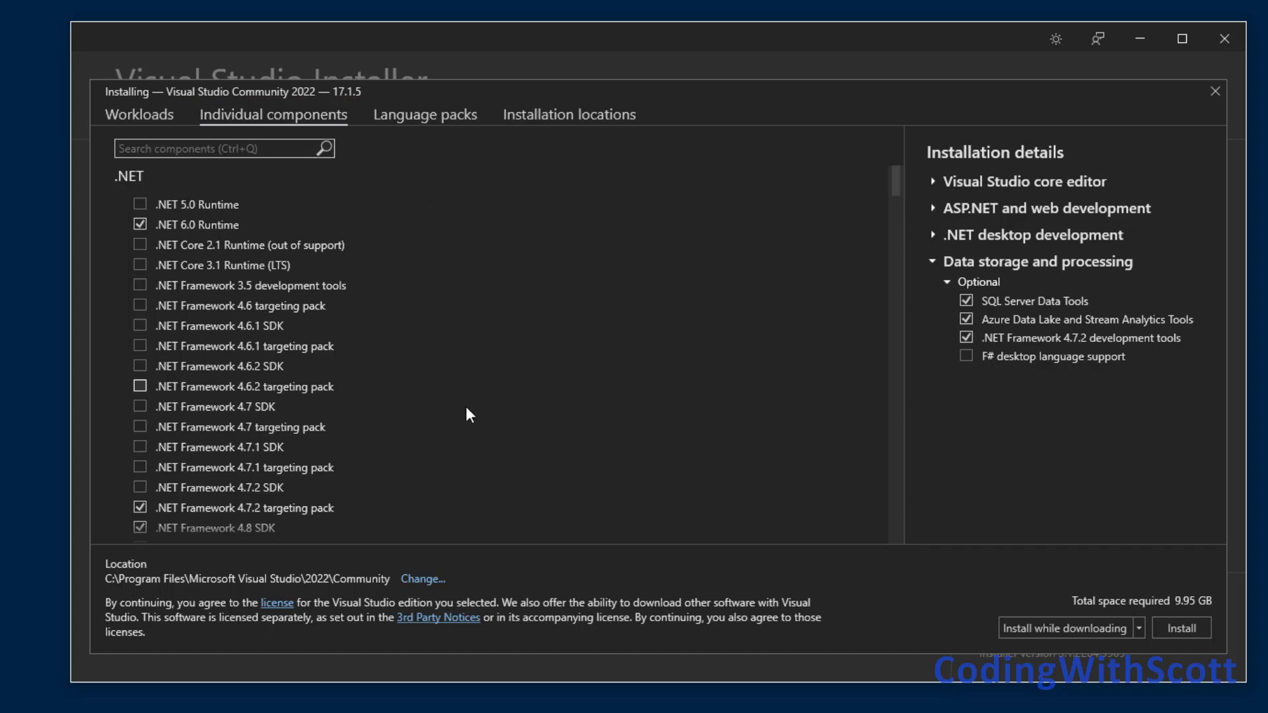
scroll(466, 406, "down", 2)
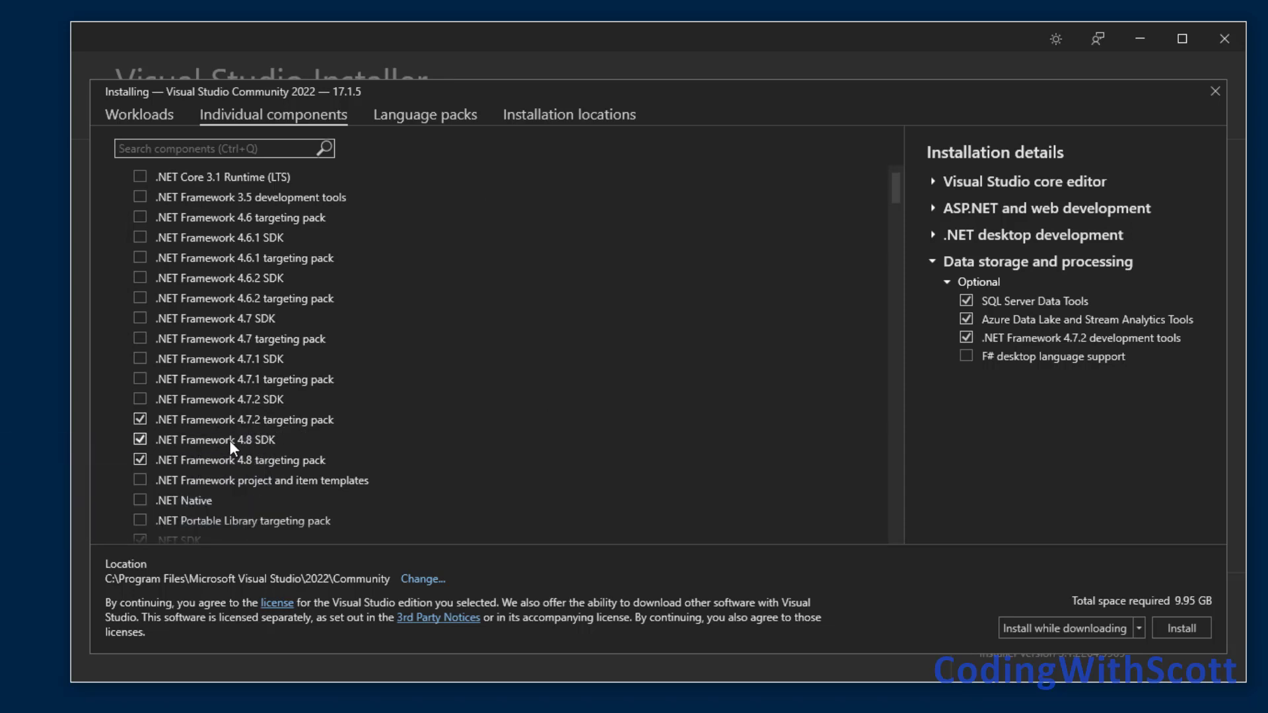
scroll(327, 428, "up", 2)
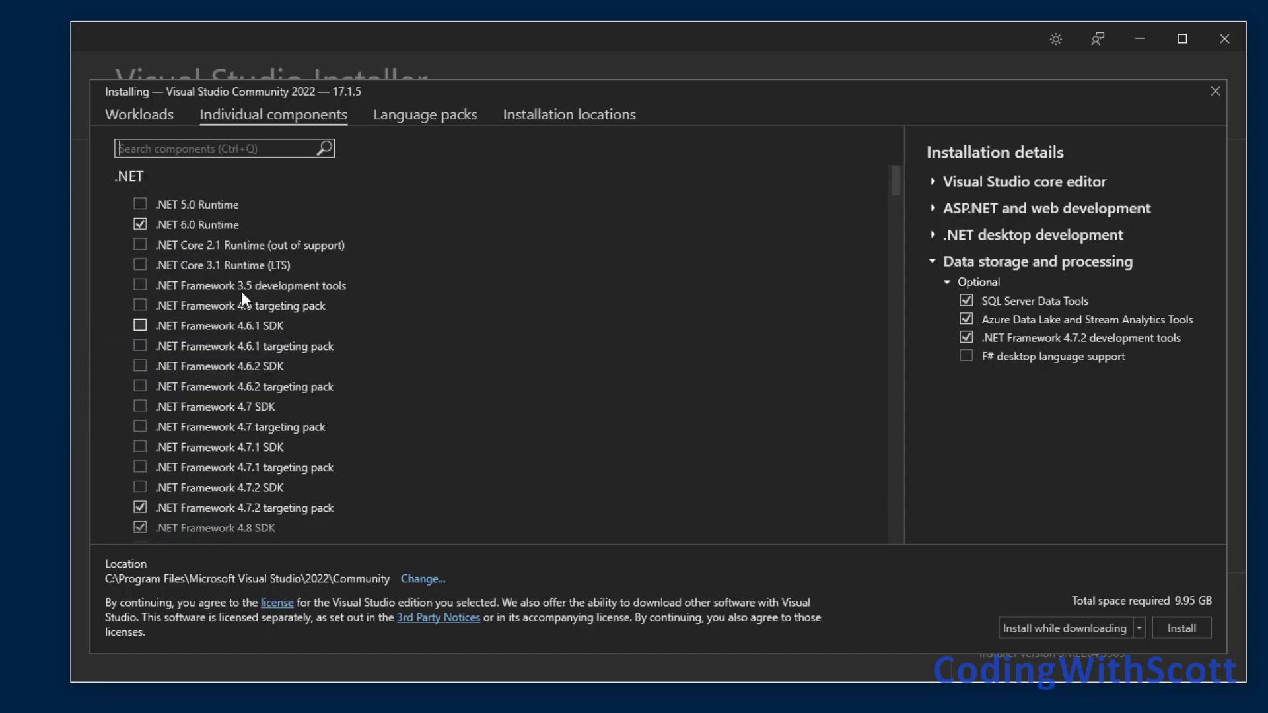
left_click(138, 202)
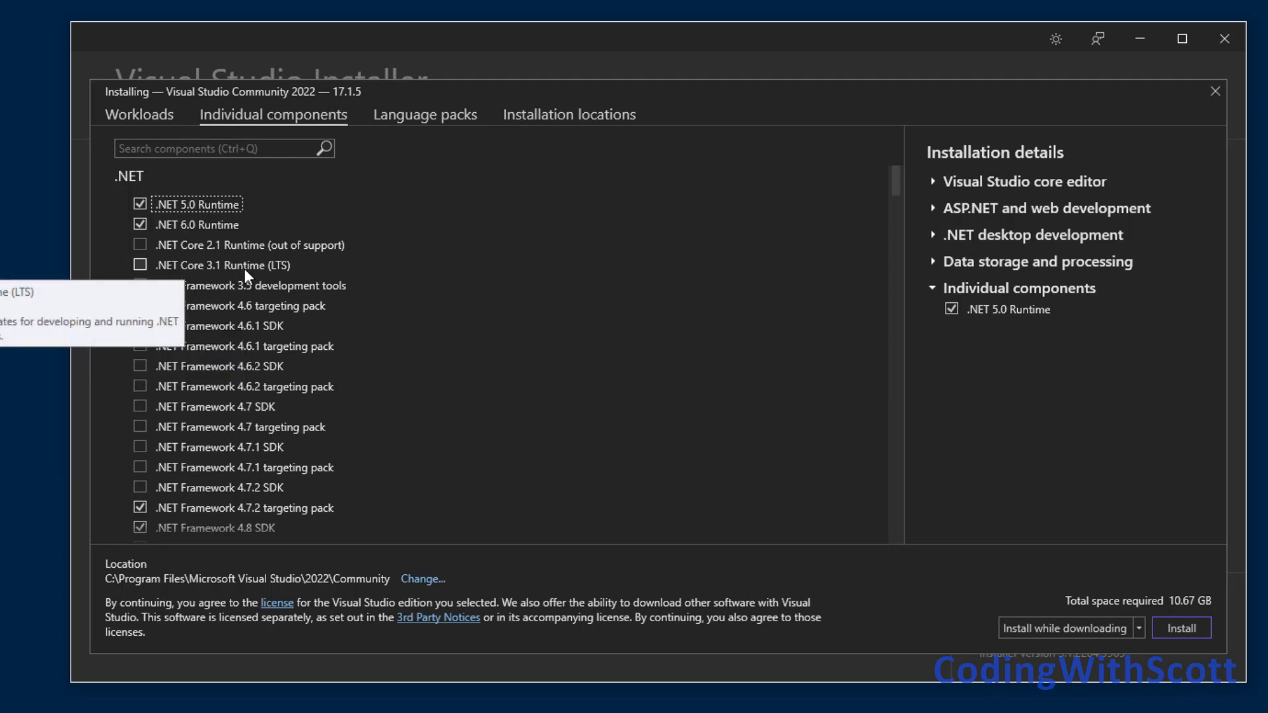
left_click(137, 203)
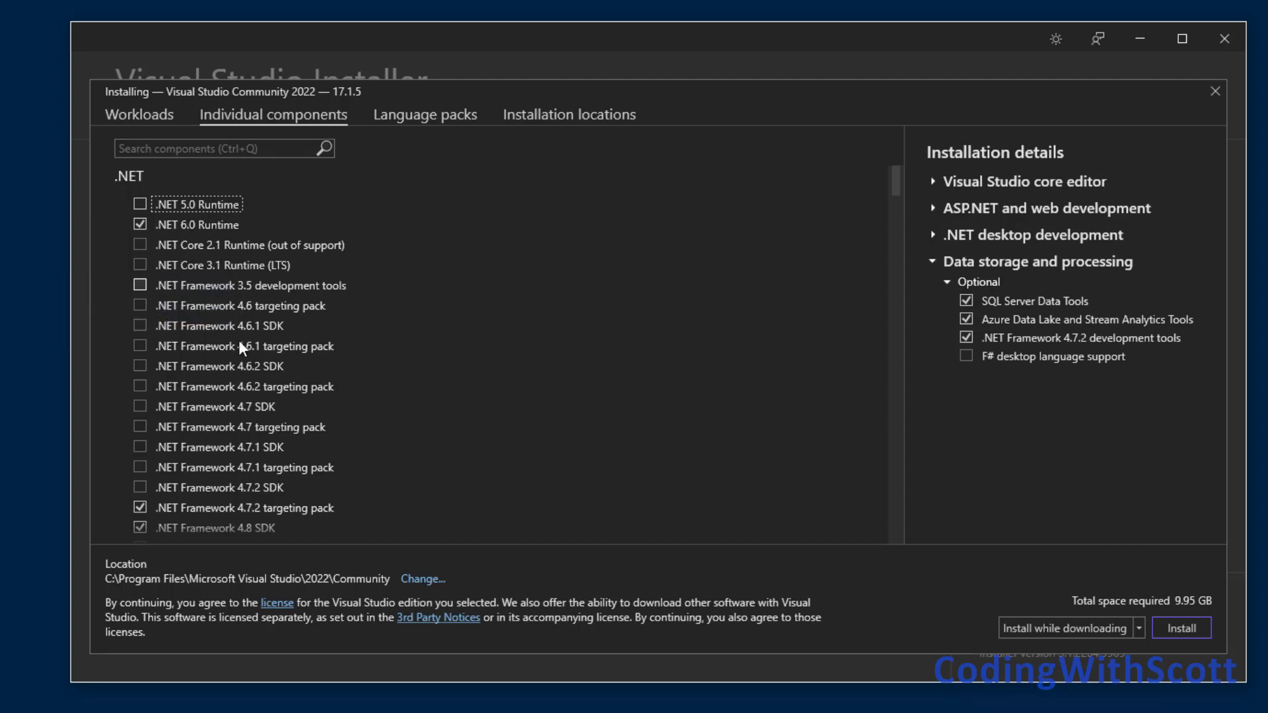
Review the individual components and add Git for Windows under Code tools.
scroll(239, 339, "down", 5)
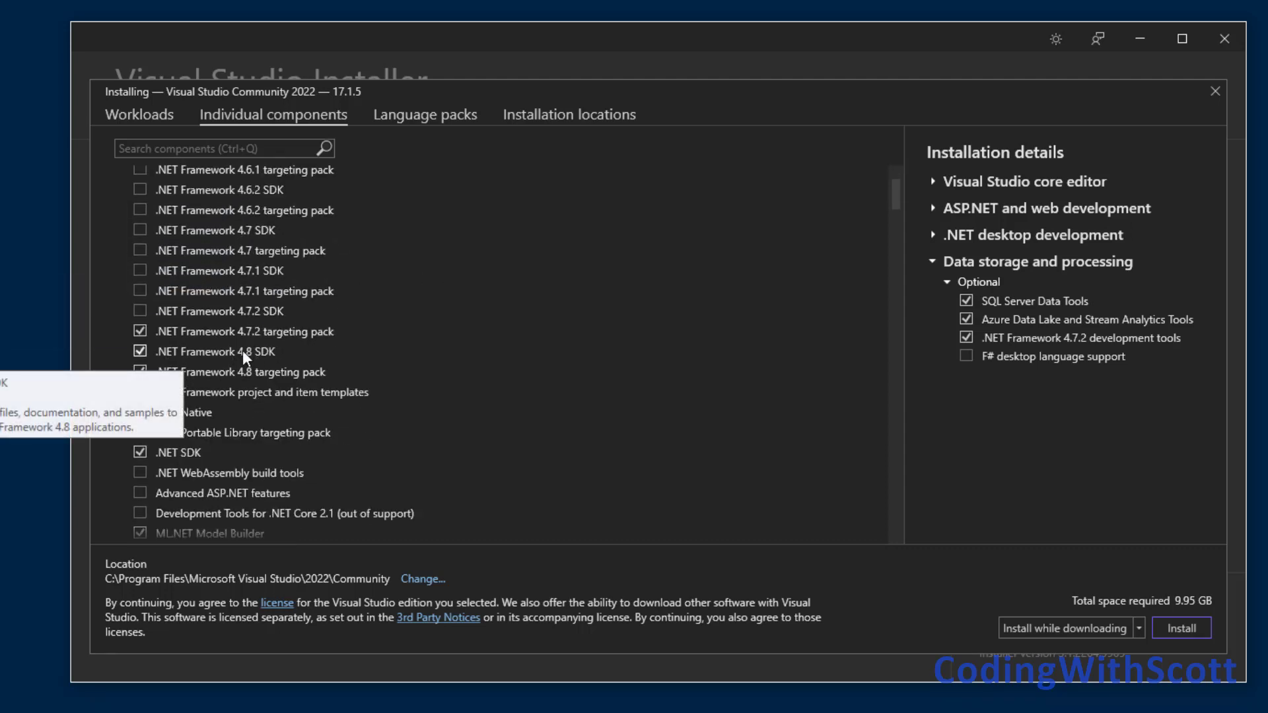
scroll(245, 351, "up", 5)
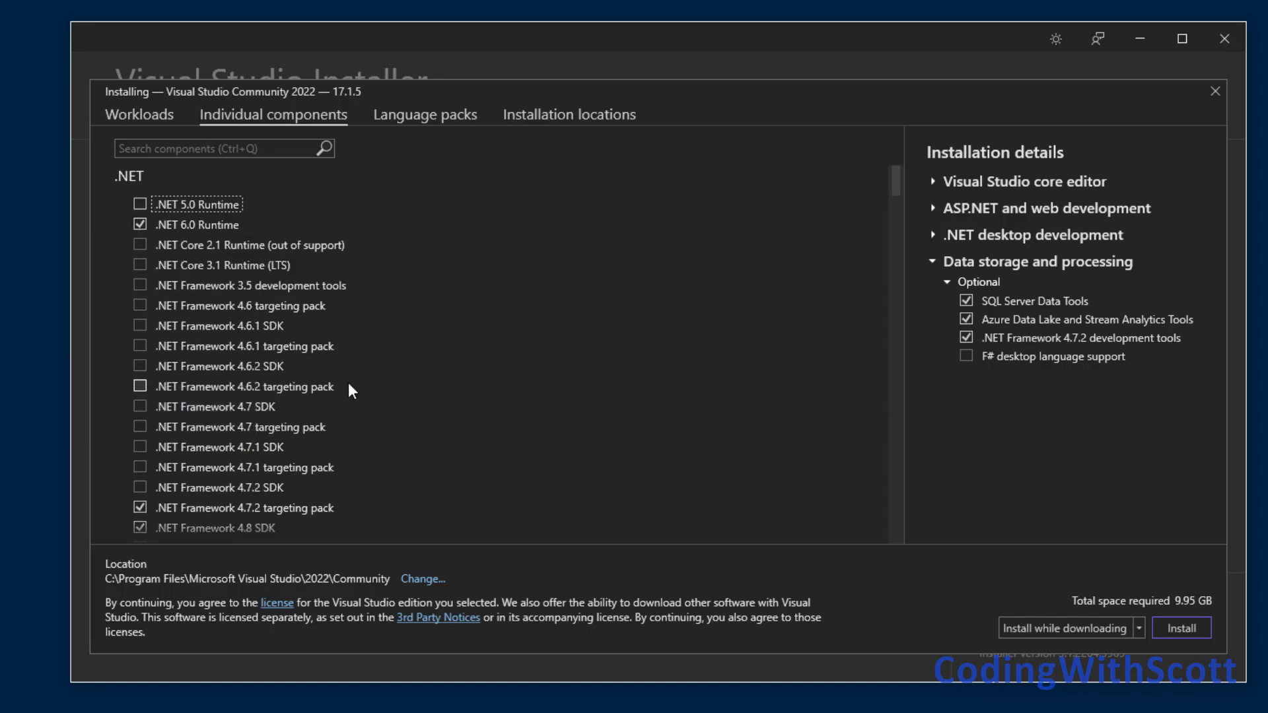
scroll(275, 359, "down", 3)
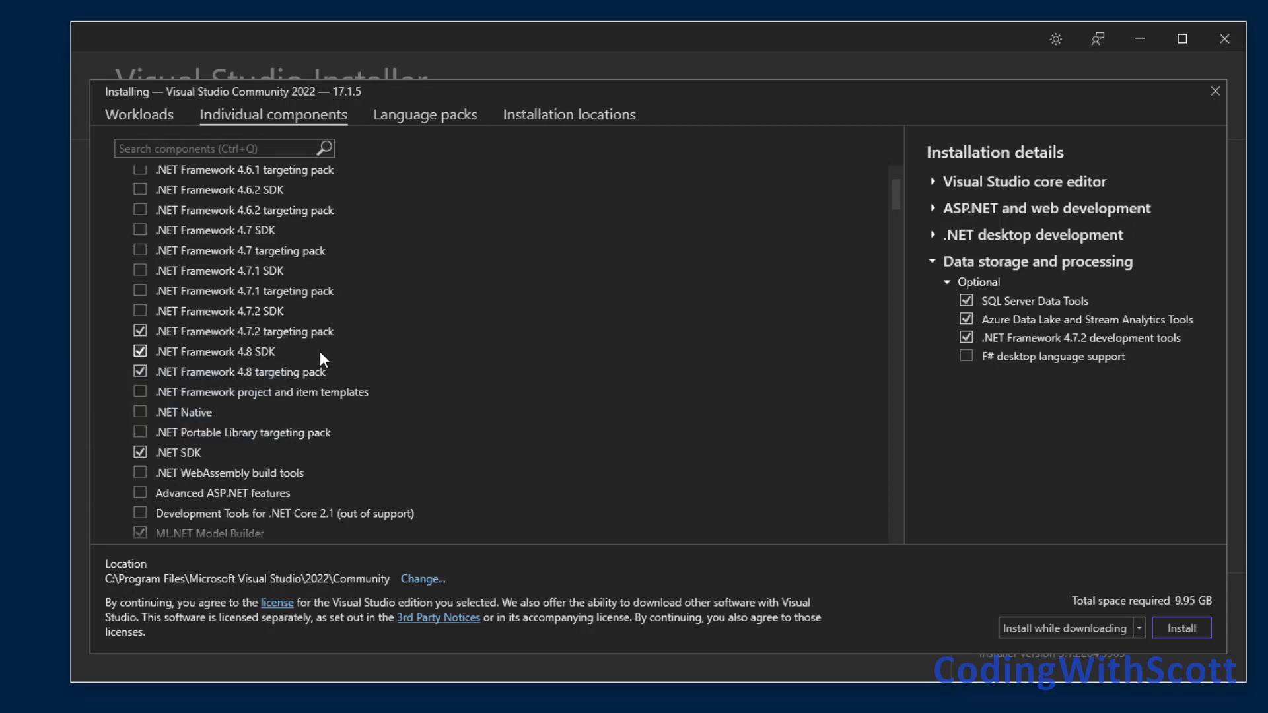
scroll(311, 351, "down", 5)
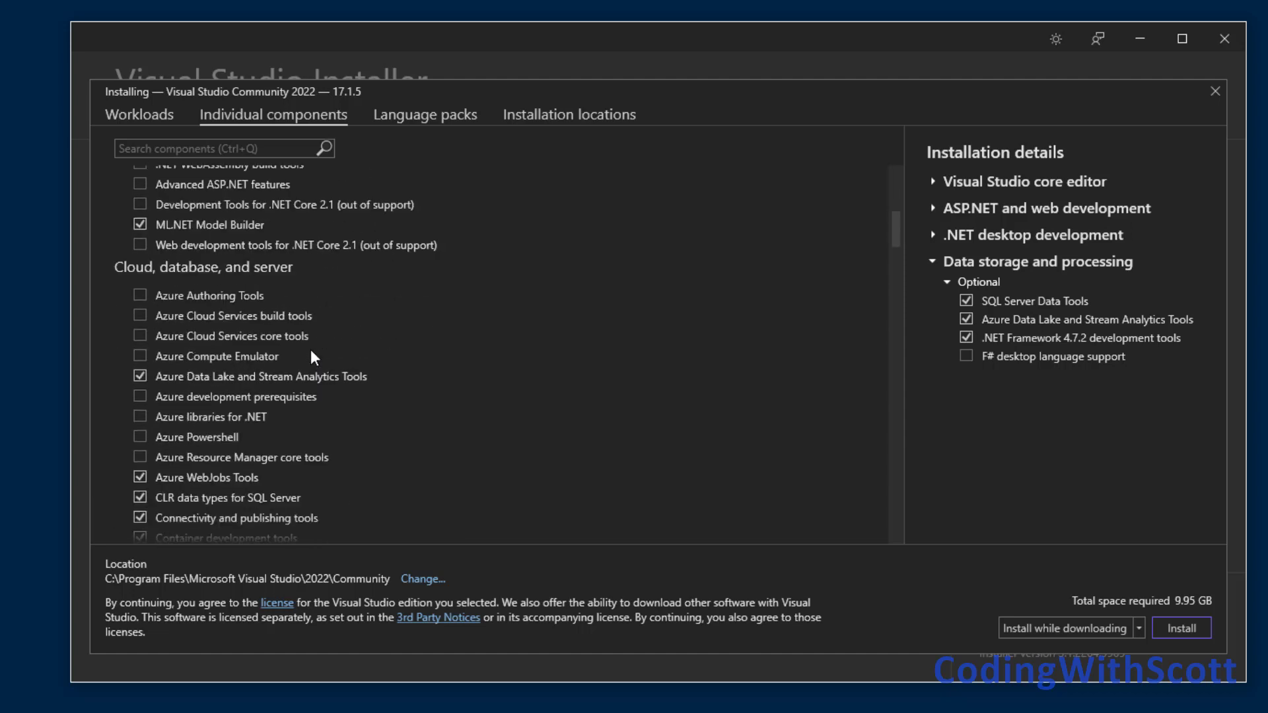
scroll(311, 350, "down", 1)
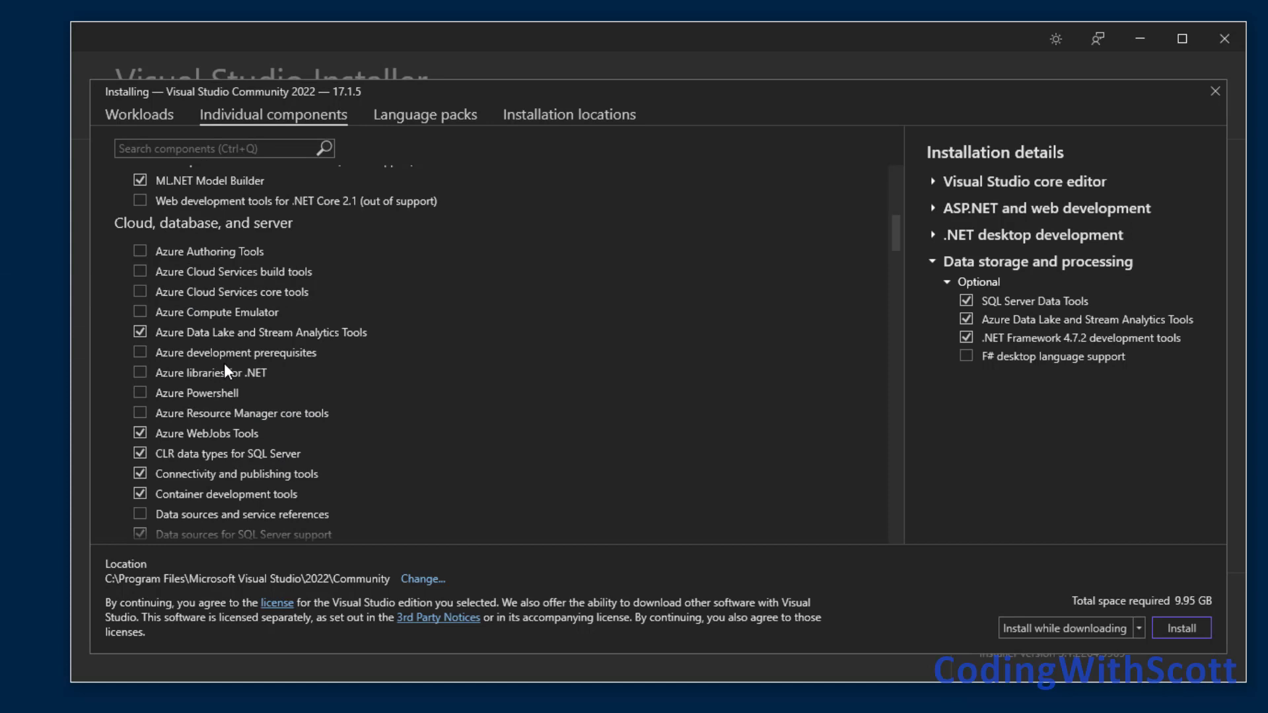
scroll(223, 365, "down", 6)
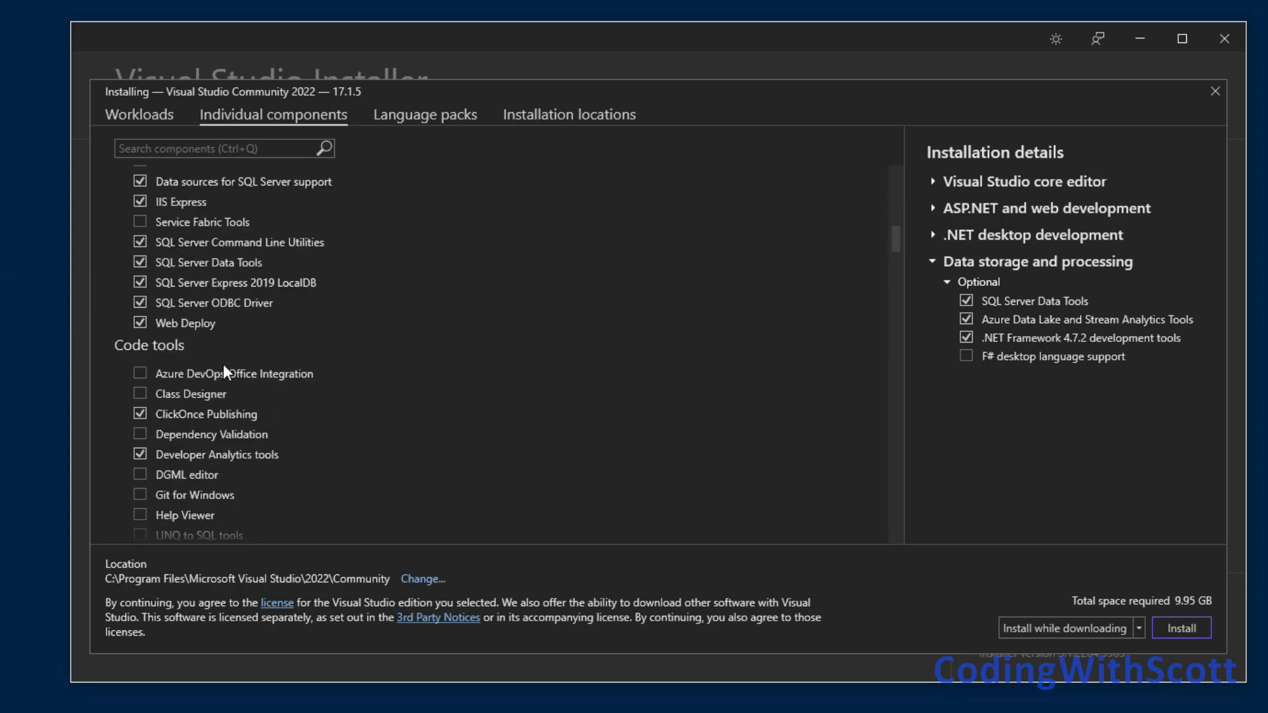
scroll(223, 364, "down", 2)
scroll(223, 363, "down", 1)
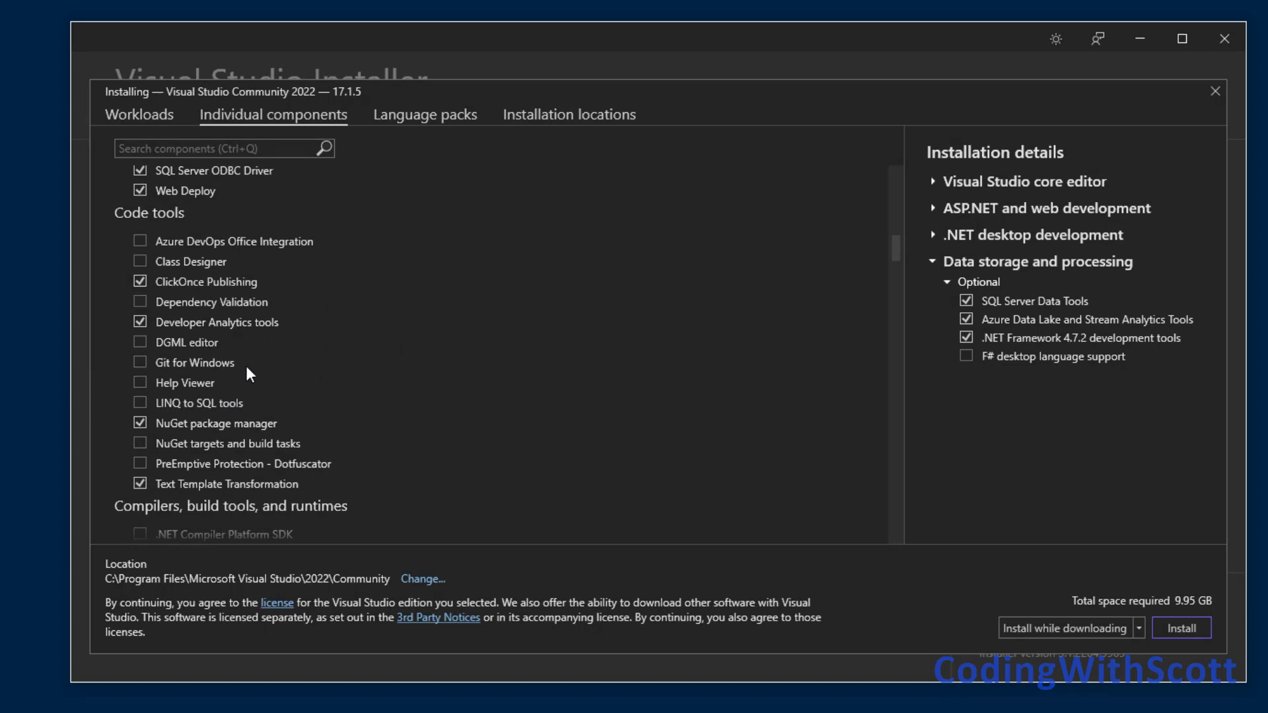
left_click(140, 363)
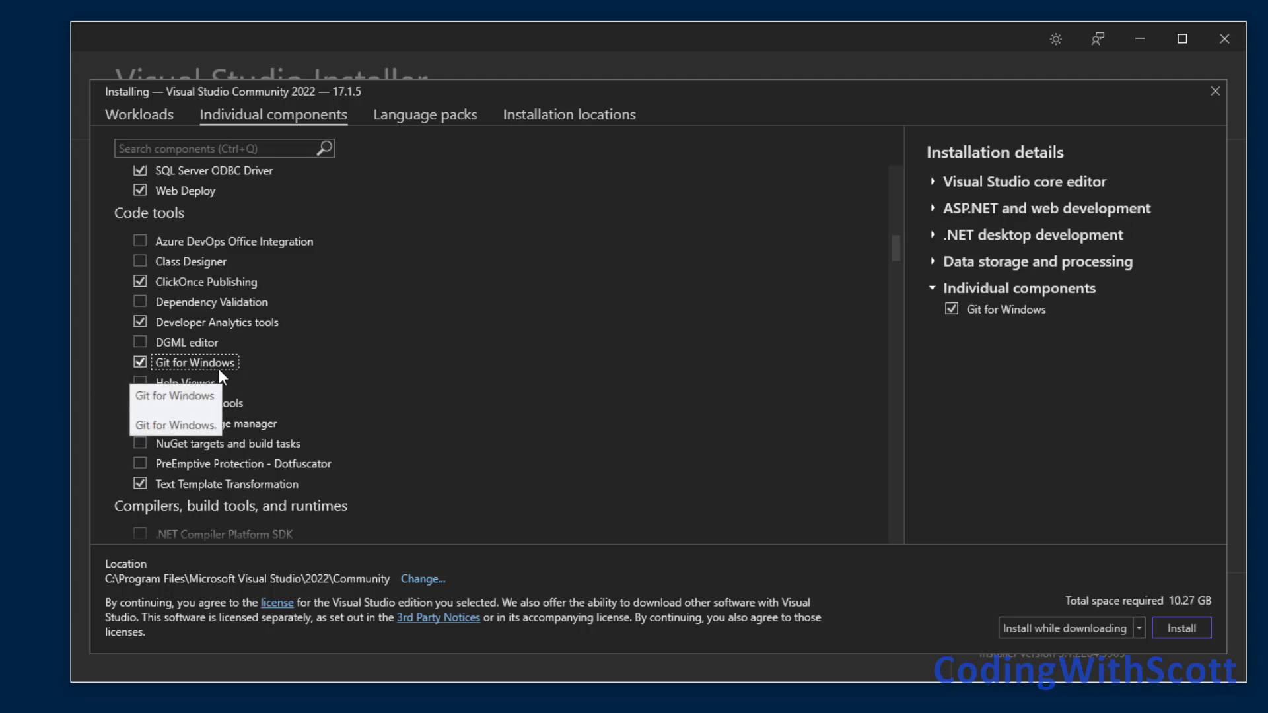
Add ASP.NET MVC 4 from the Development activities components.
scroll(379, 383, "down", 5)
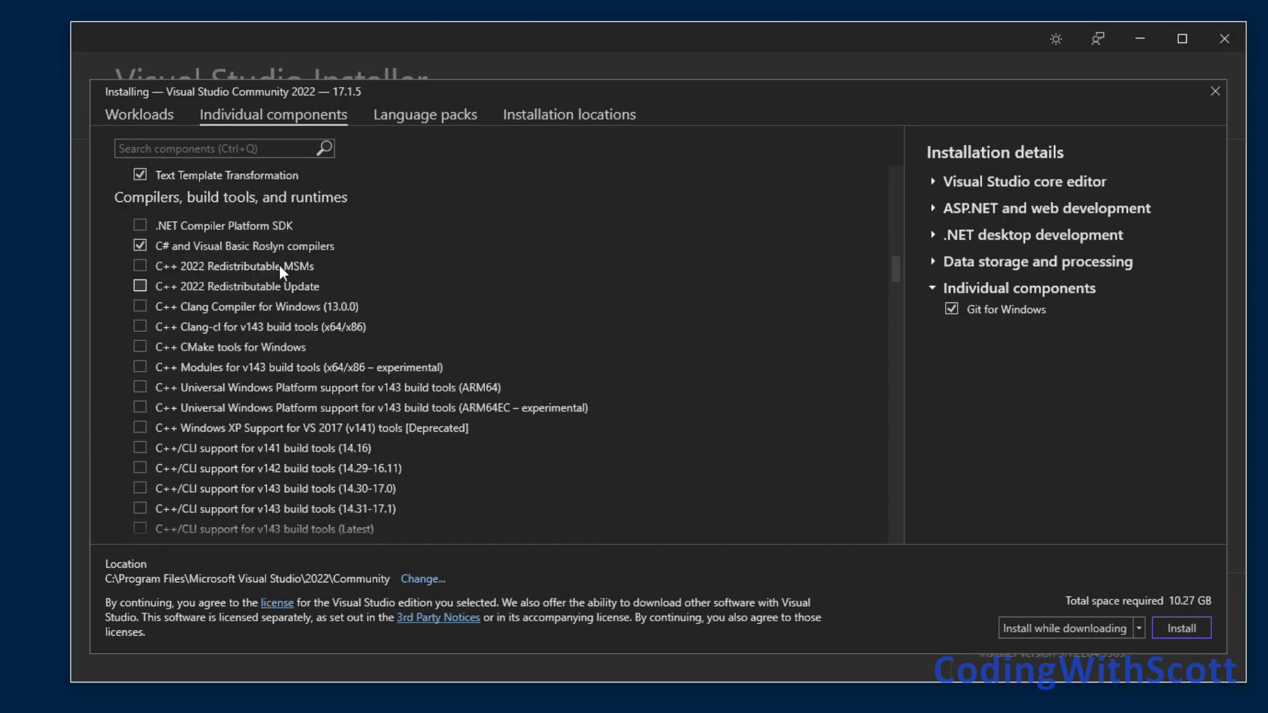
scroll(359, 299, "down", 12)
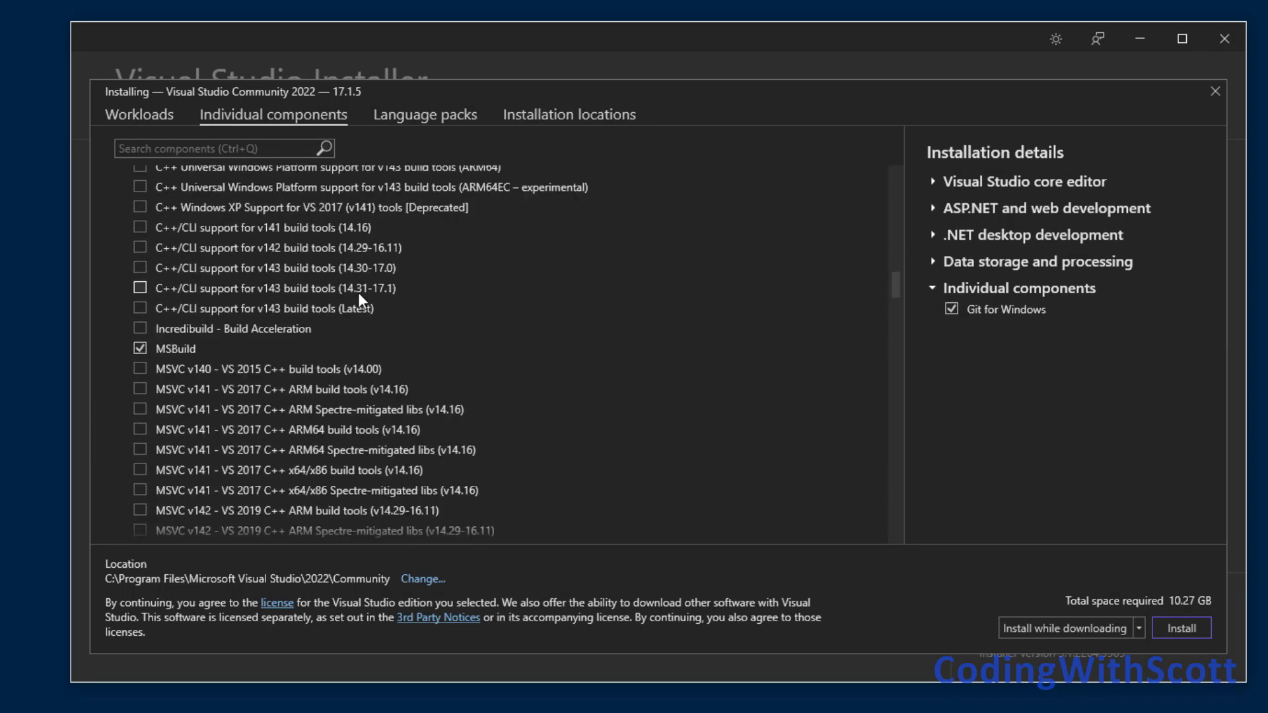
scroll(444, 303, "down", 7)
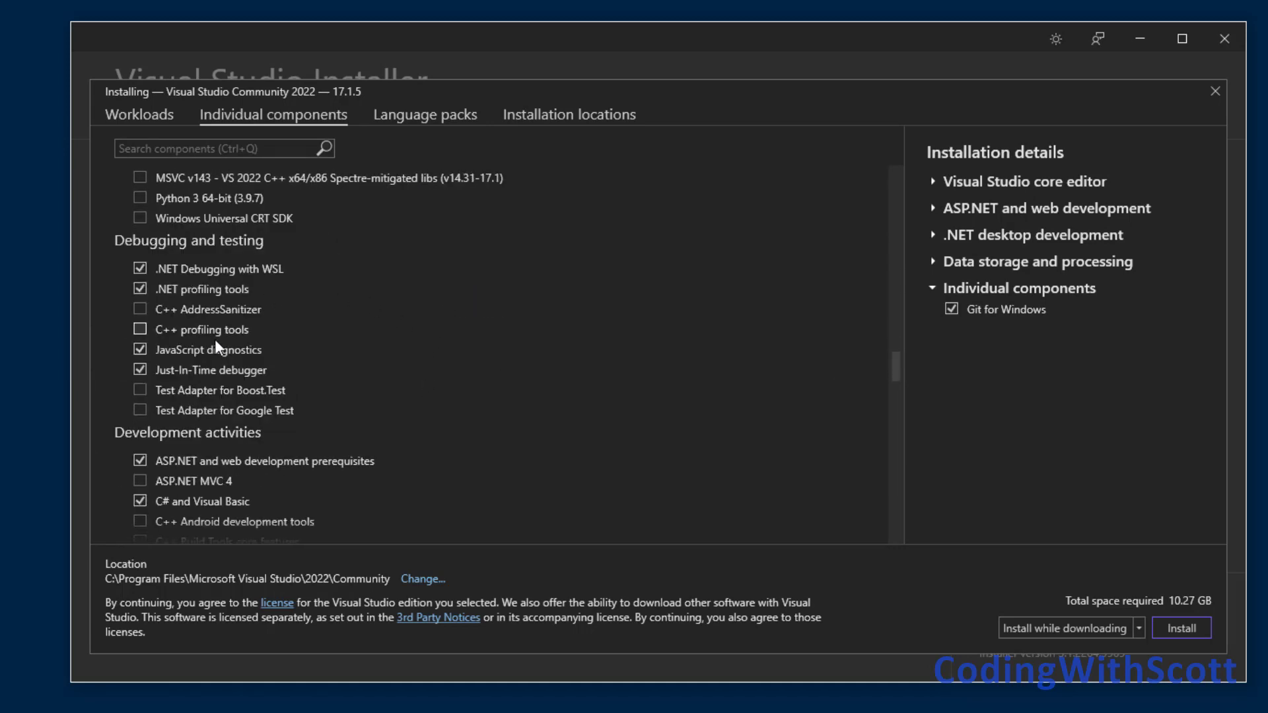
scroll(371, 333, "down", 5)
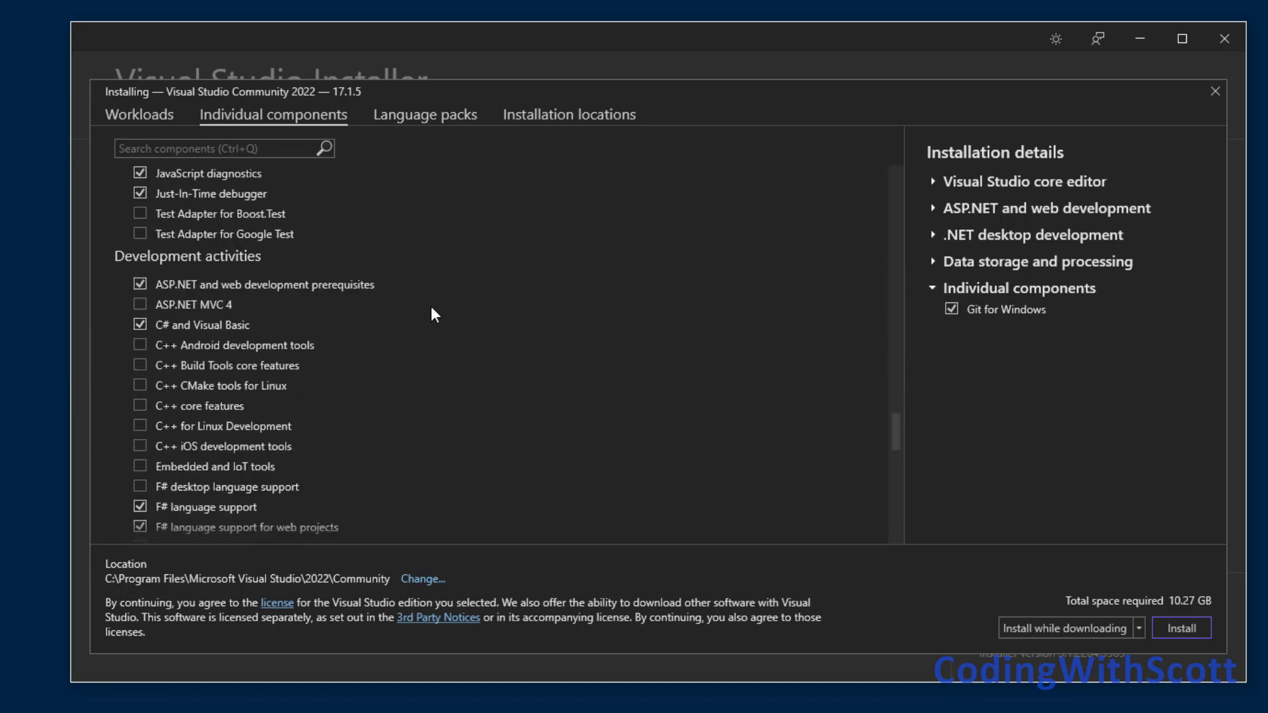
left_click(140, 305)
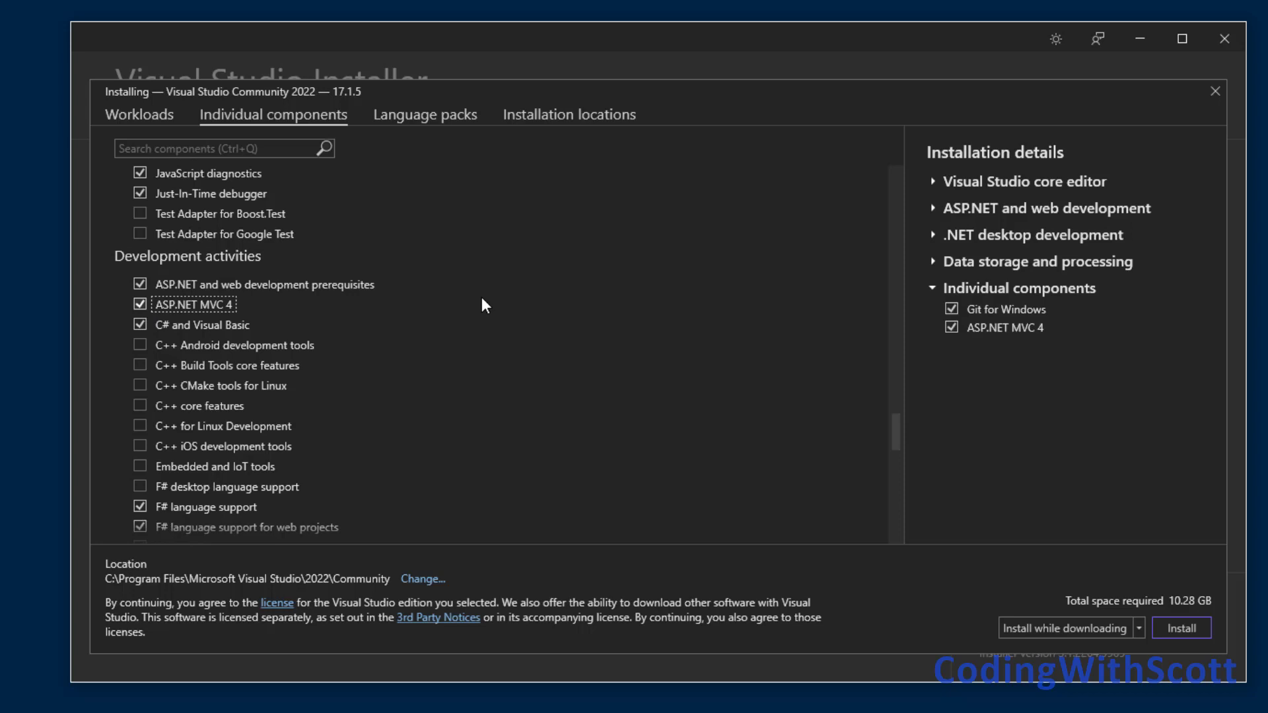
Check the remaining individual components and start installing Visual Studio Community 2022 with the current selection.
scroll(483, 301, "down", 3)
scroll(481, 298, "down", 1)
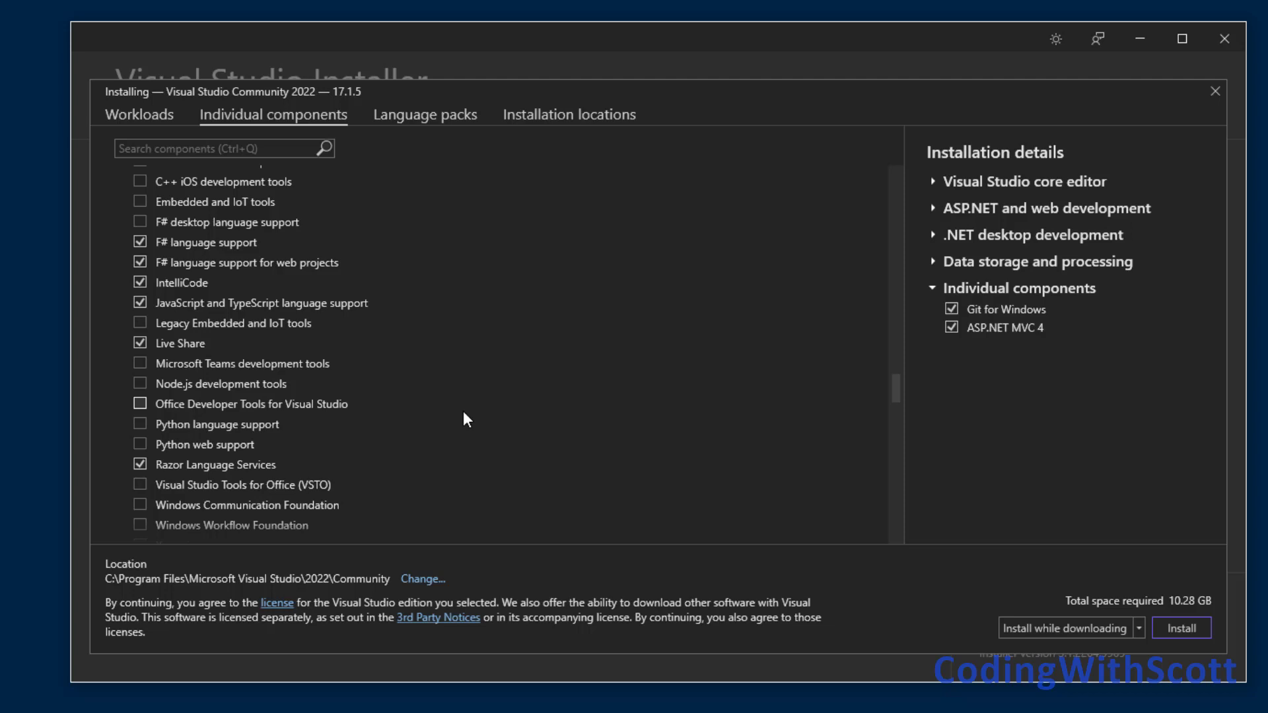
scroll(466, 418, "down", 4)
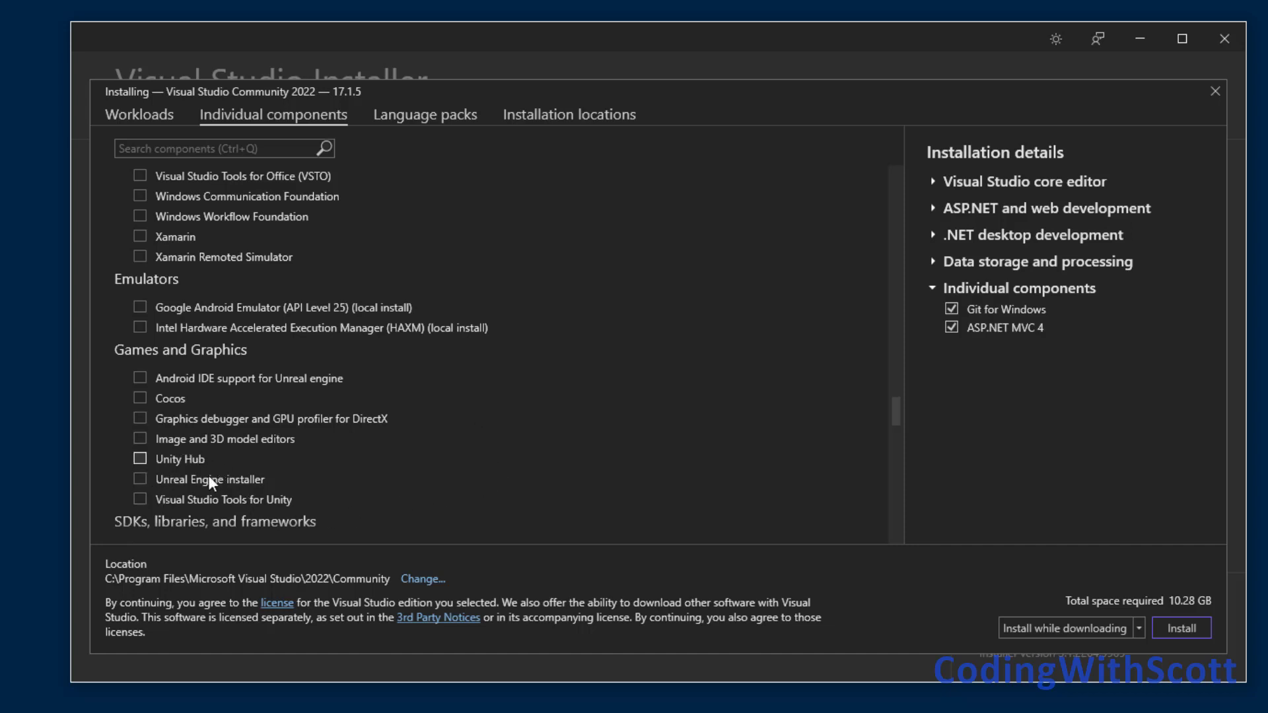
scroll(305, 480, "down", 15)
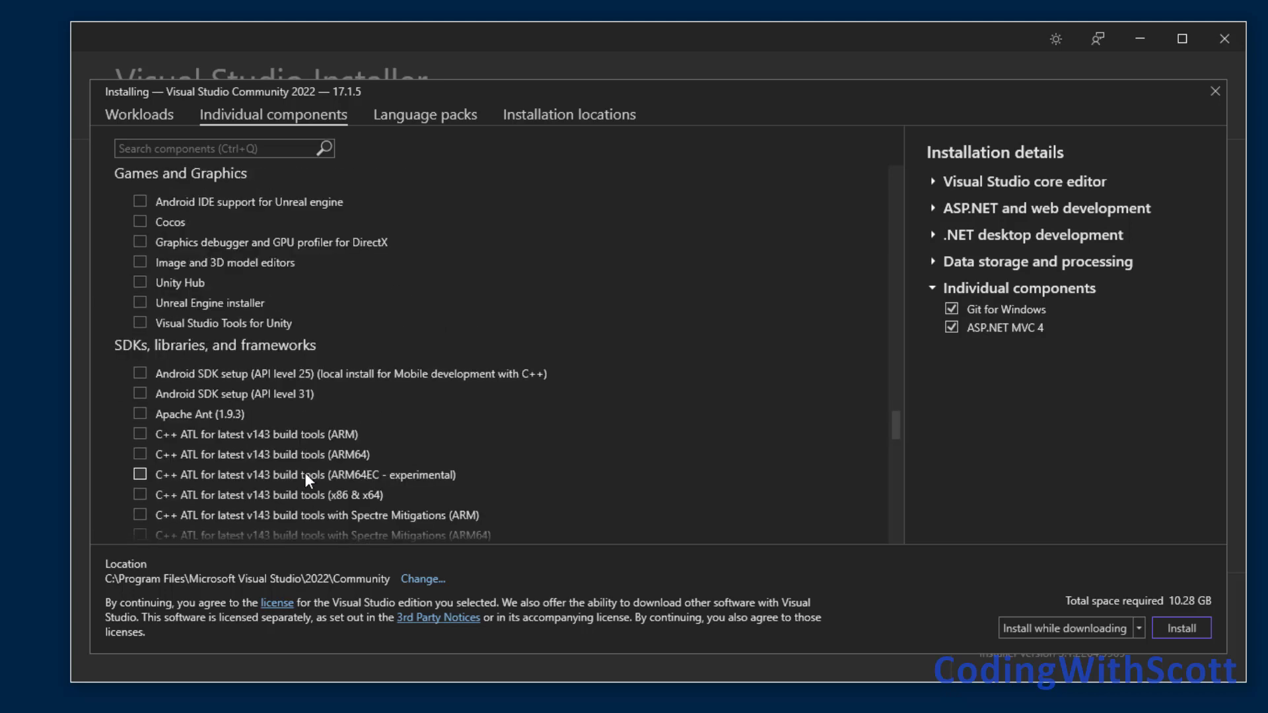
scroll(306, 473, "down", 10)
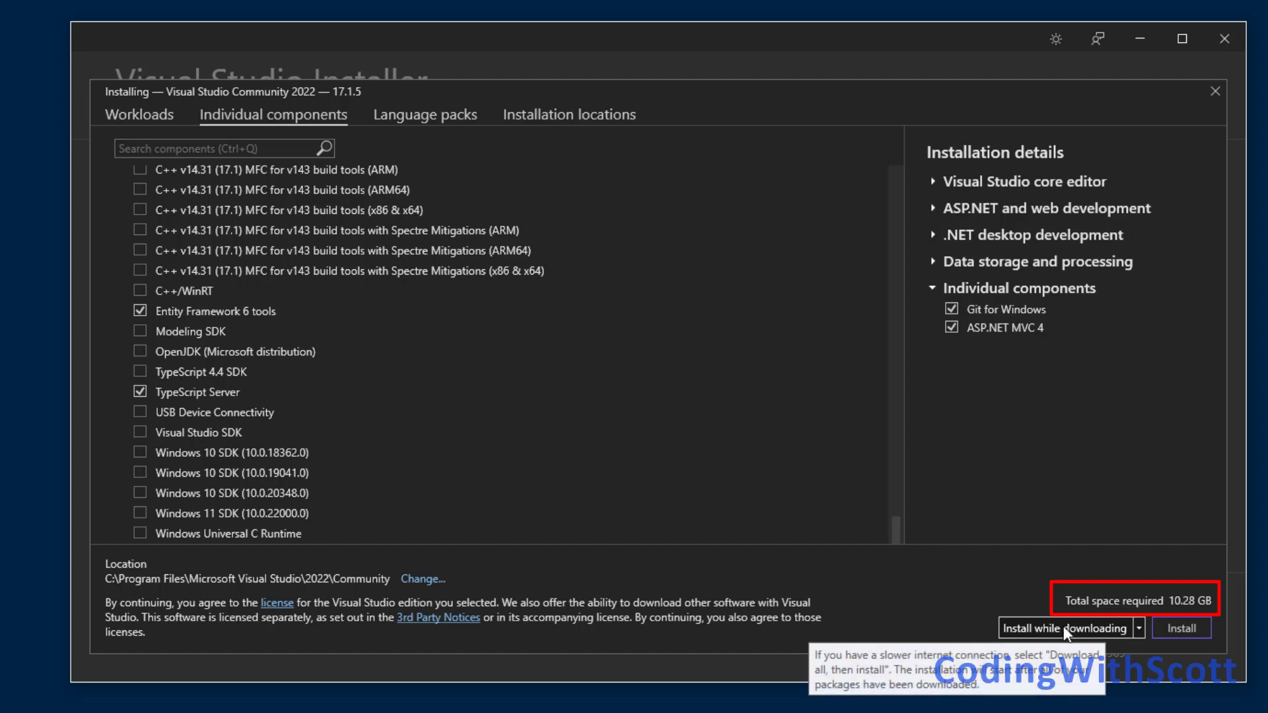
left_click(1183, 629)
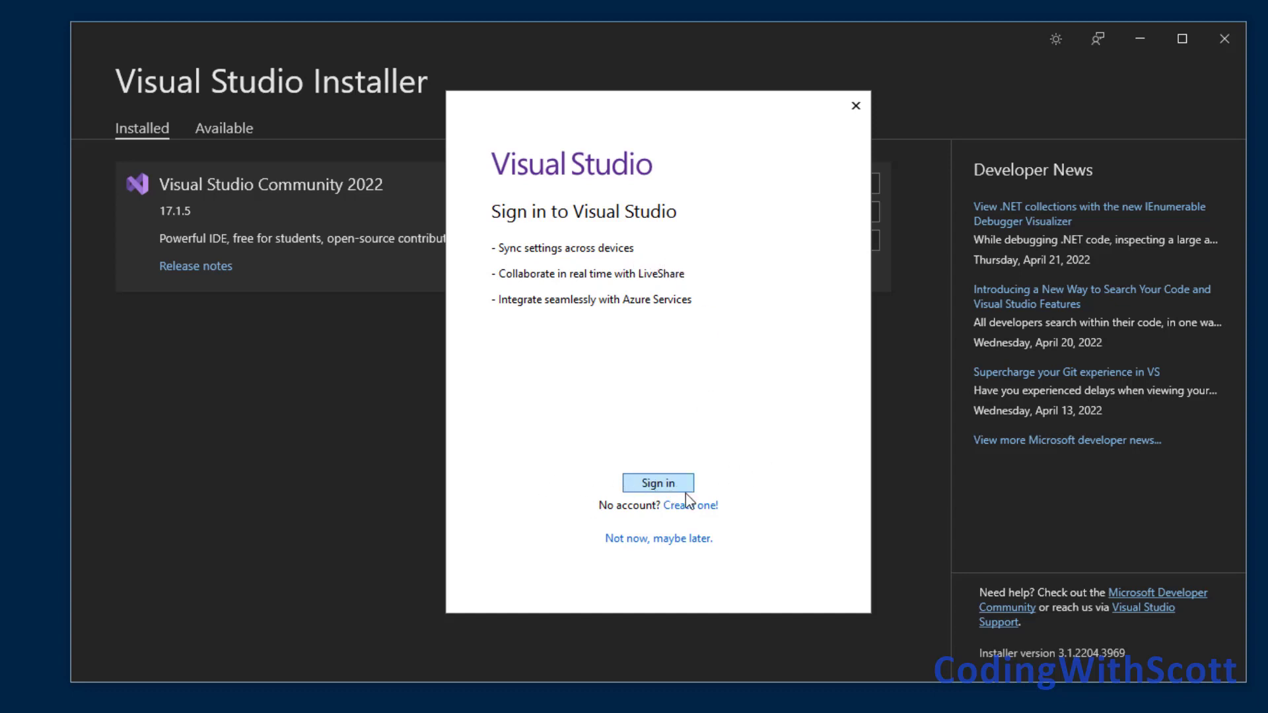
Skip signing in to Visual Studio and set the development settings to Visual C#.
left_click(669, 540)
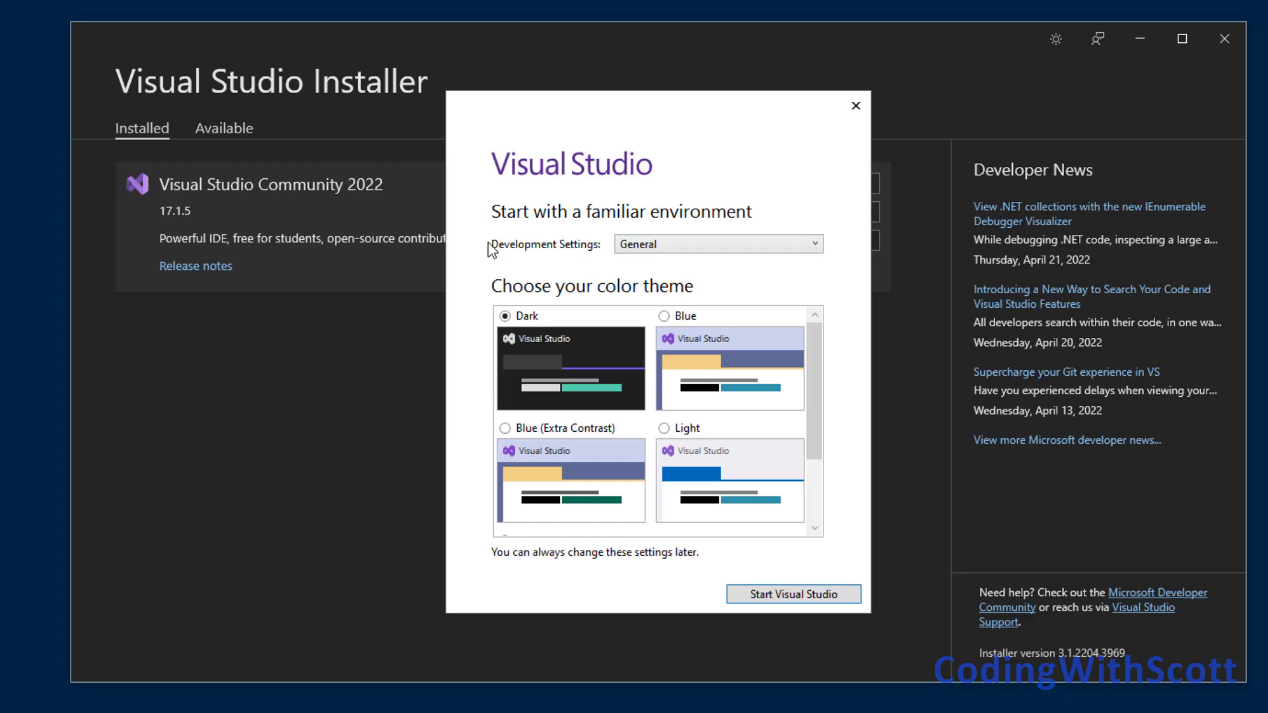
left_click(682, 242)
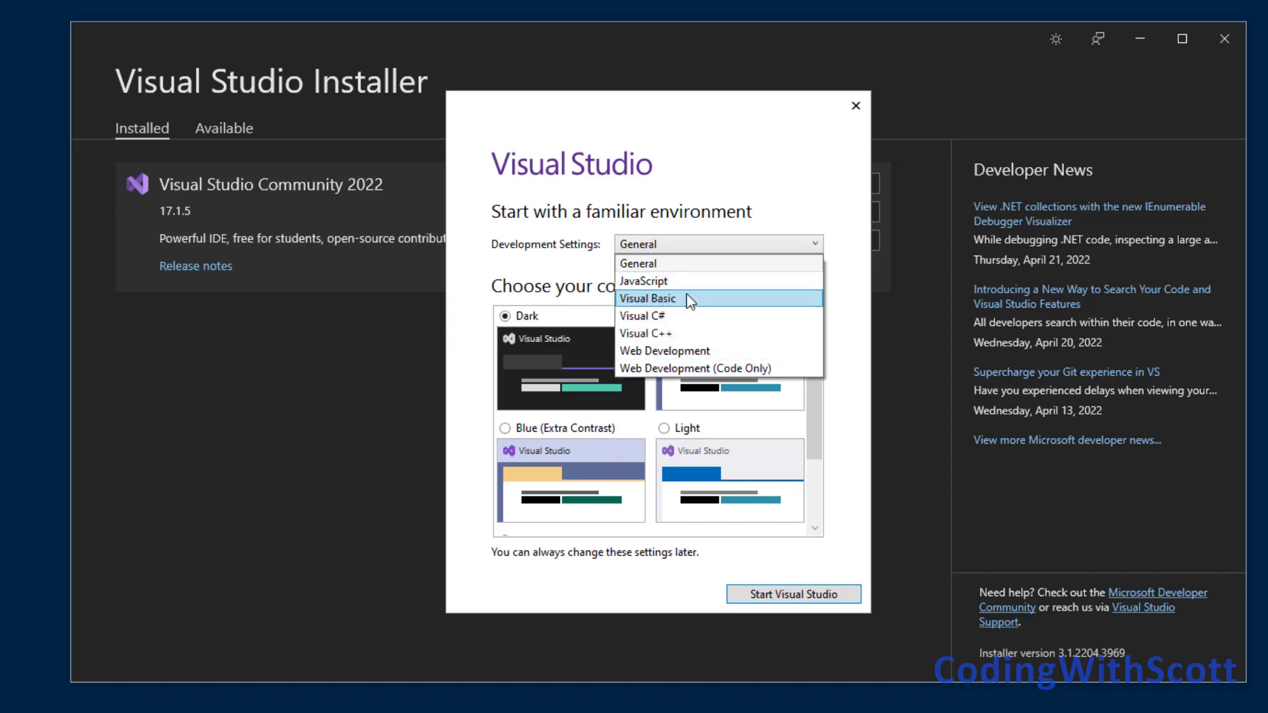
left_click(685, 316)
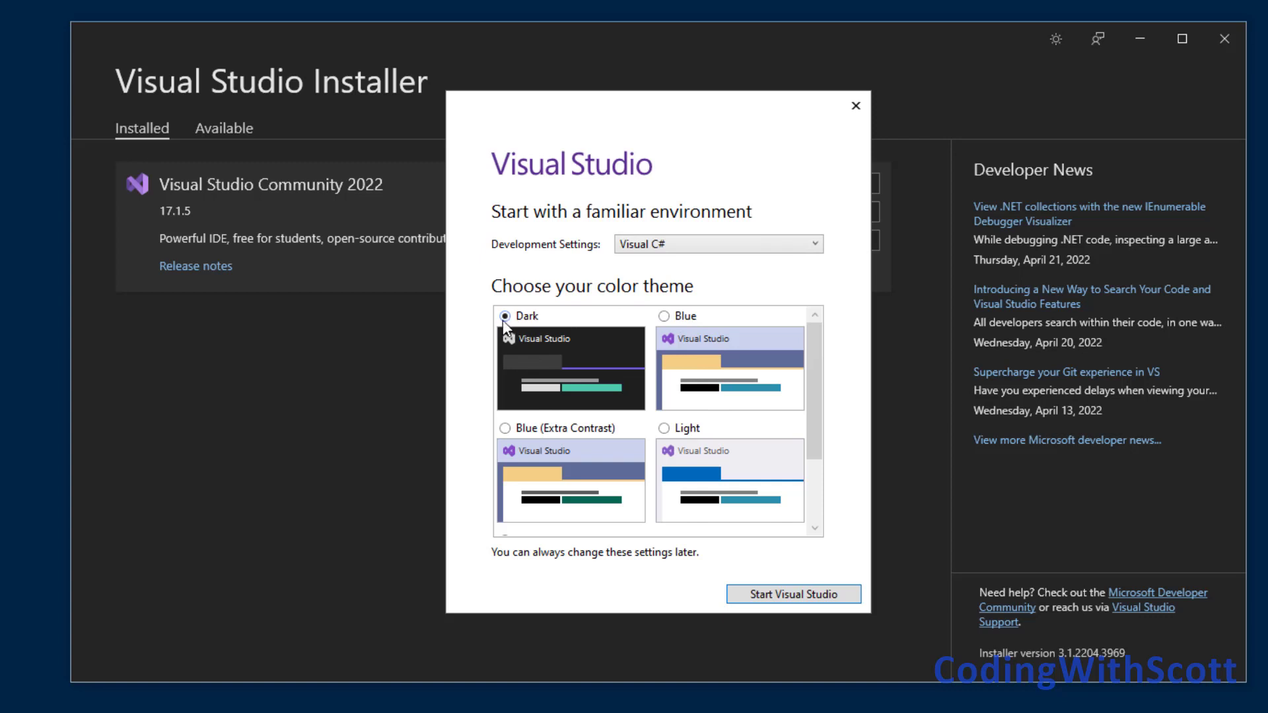
Look through the color themes, trying Blue before returning to Dark, and start Visual Studio.
left_click(665, 317)
scroll(711, 451, "down", 3)
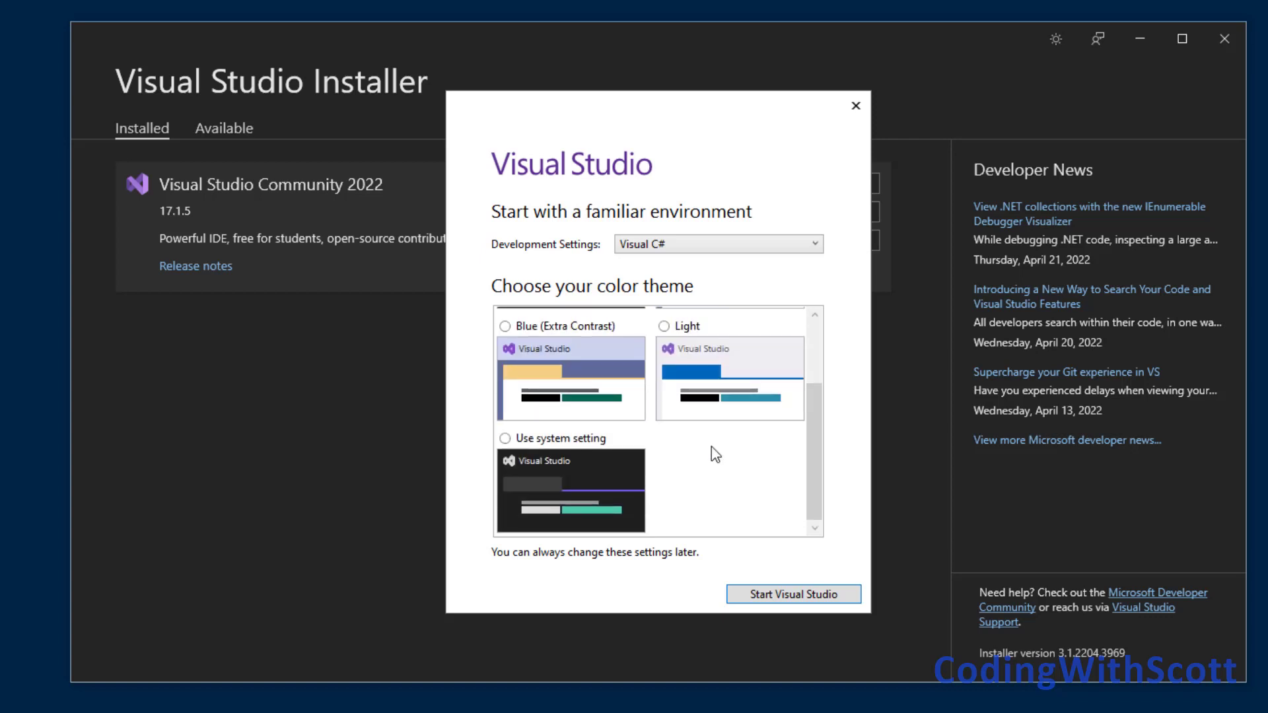
scroll(583, 453, "up", 3)
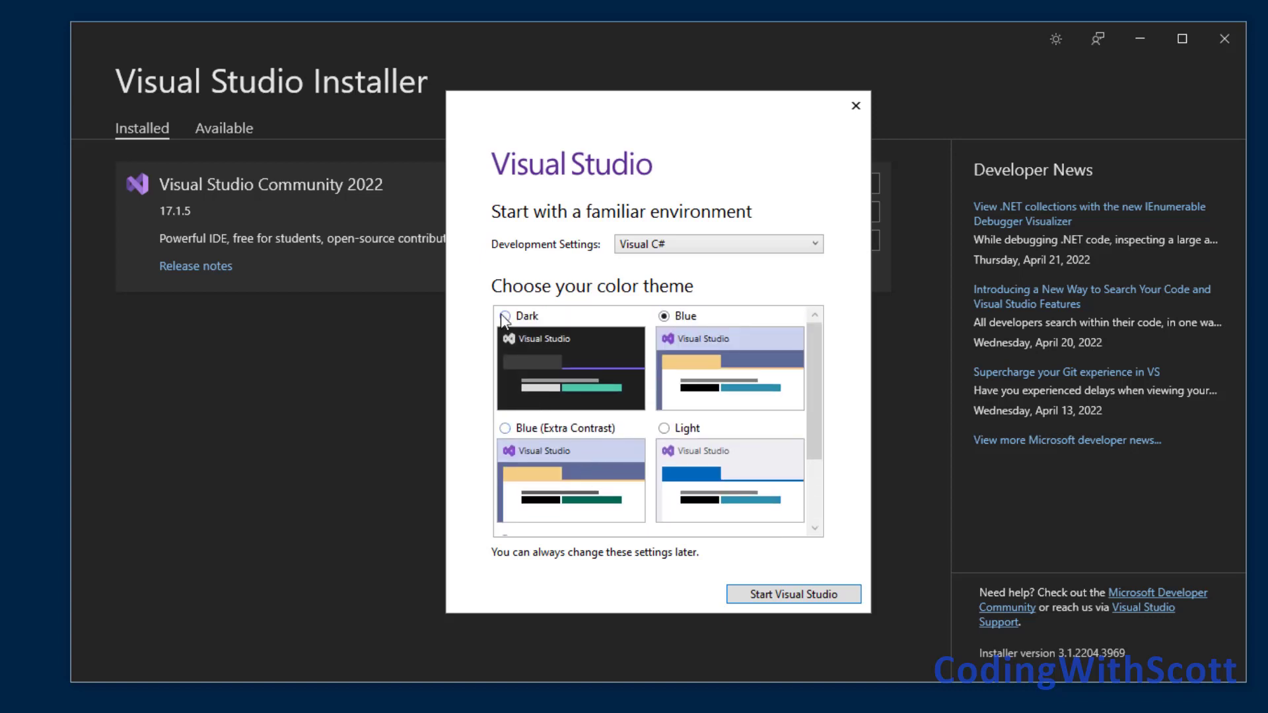
left_click(790, 594)
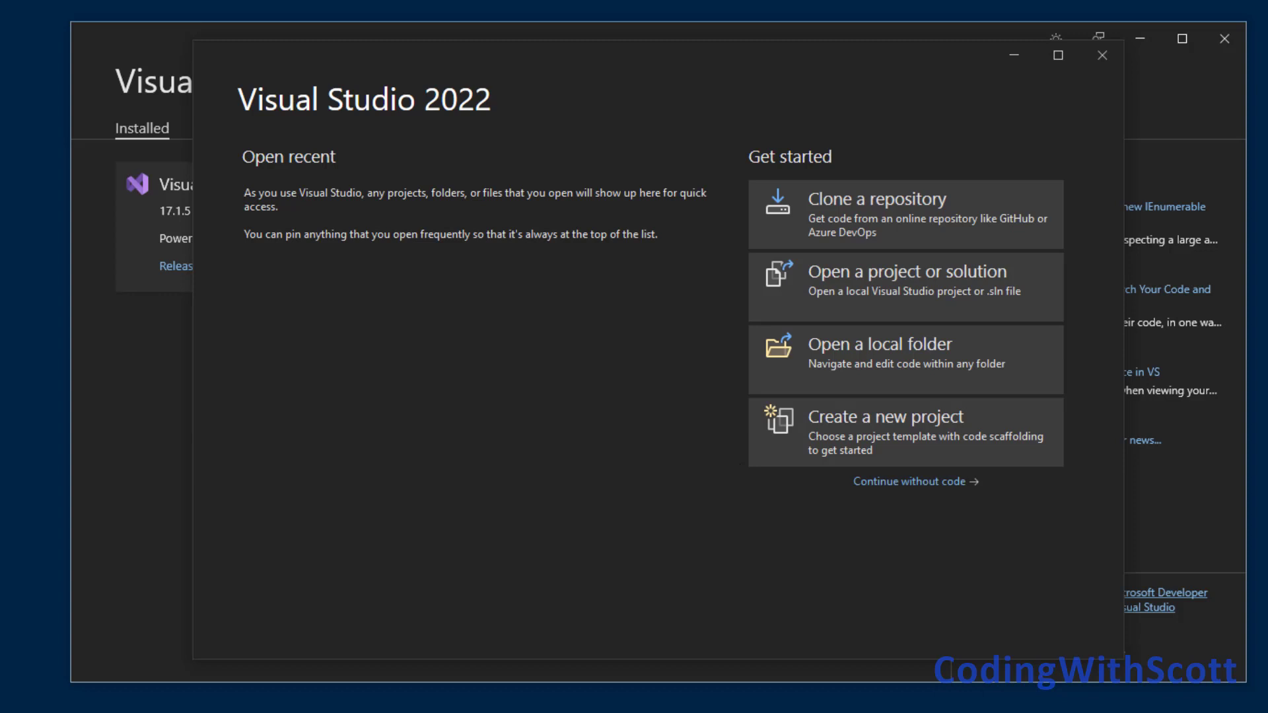
Begin creating a new project and filter the project templates to the C# language.
left_click(877, 418)
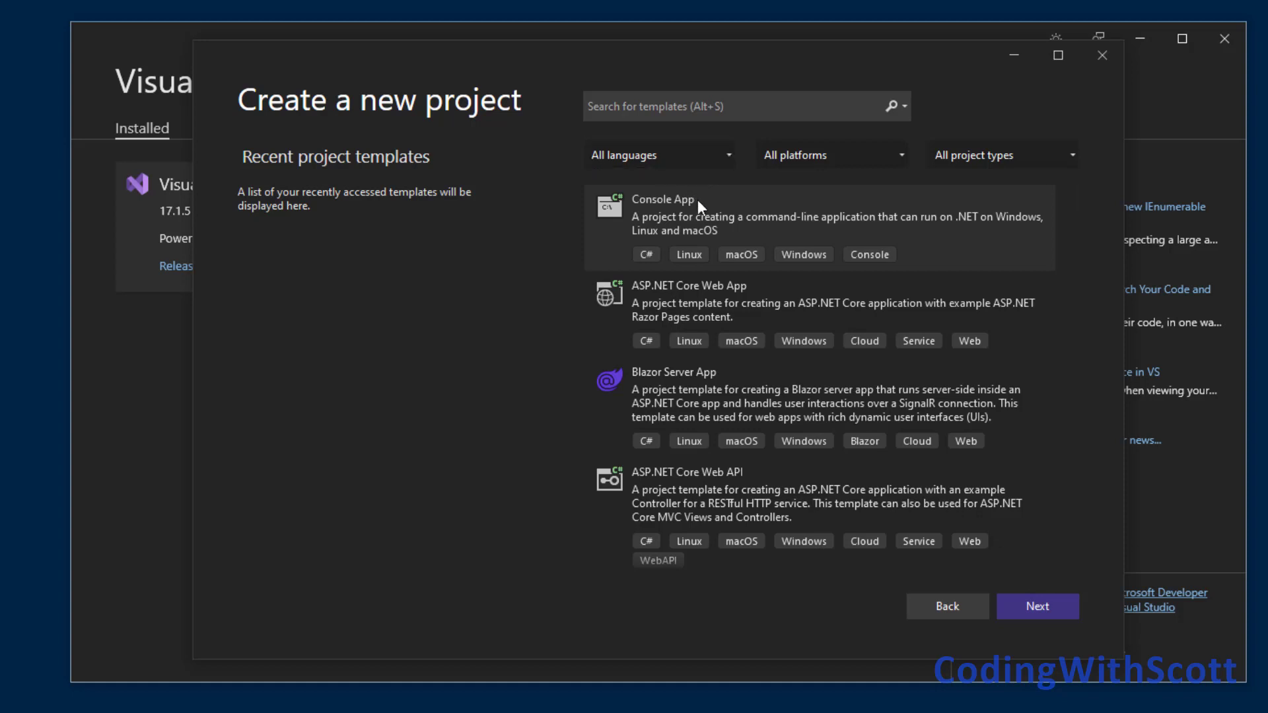
left_click(655, 154)
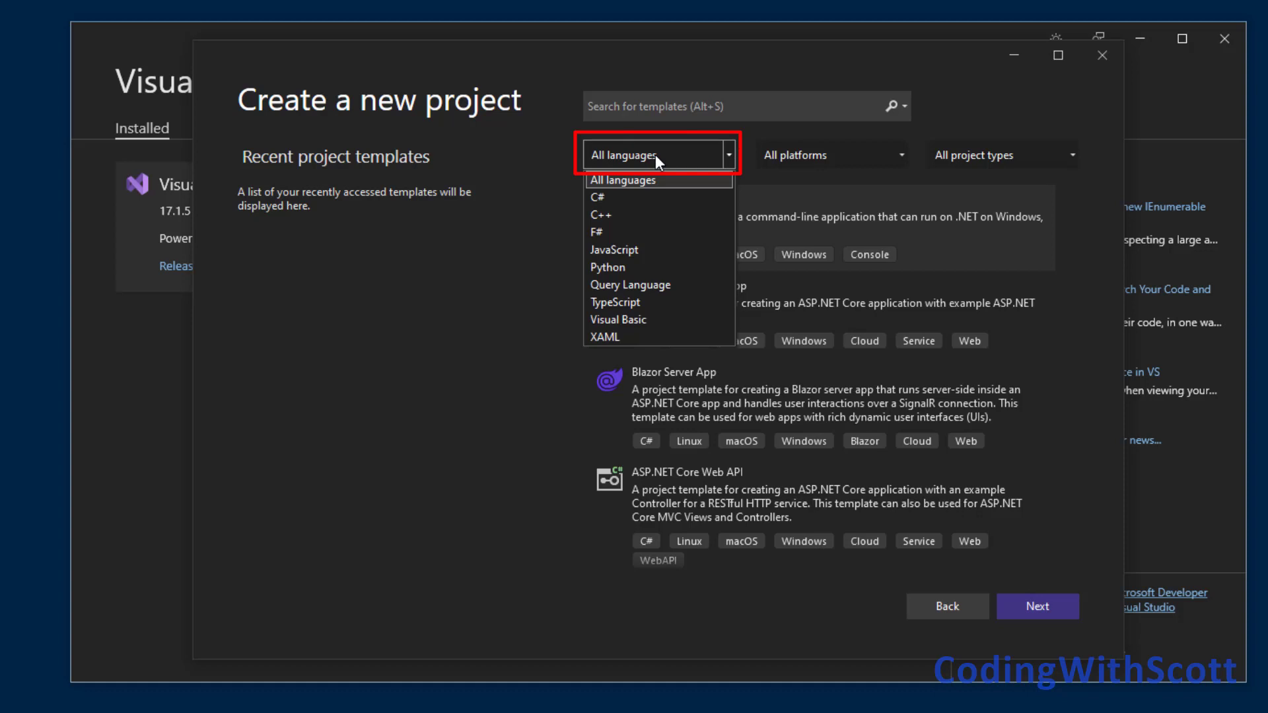
key("Escape")
left_click(604, 201)
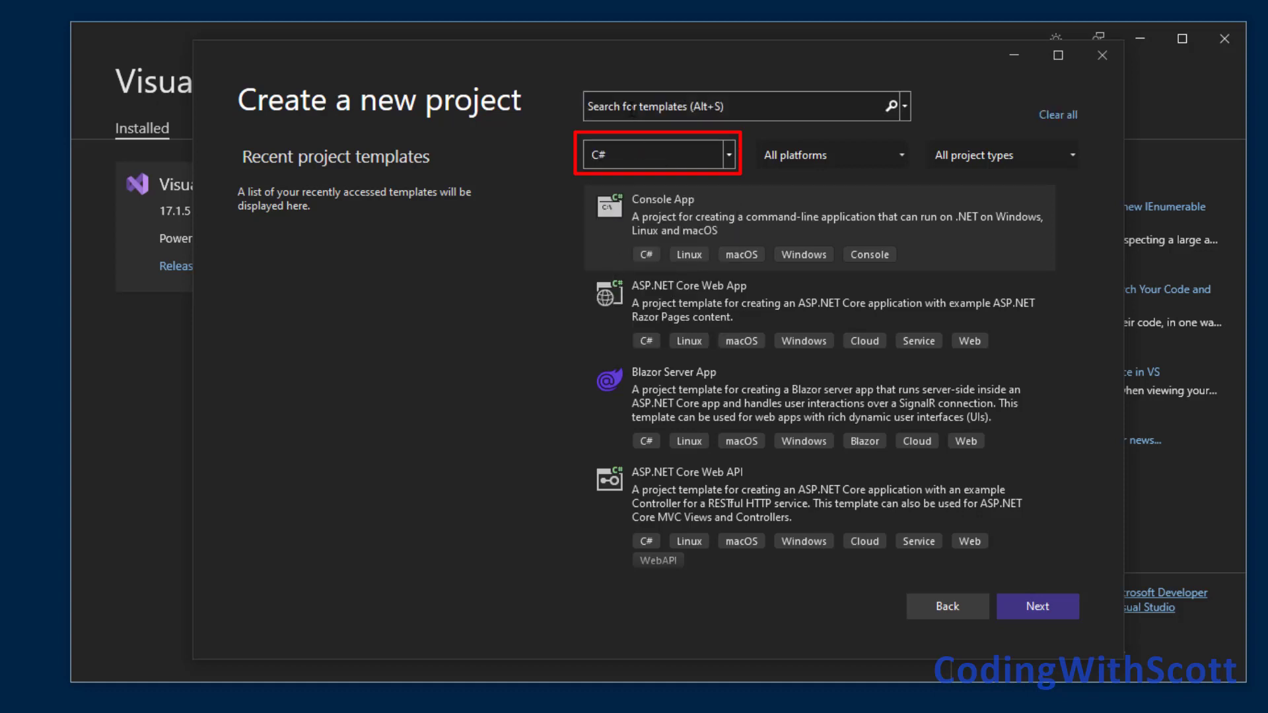
Search the project templates for WPF and for Class library, and close Visual Studio without creating a project.
left_click(673, 109)
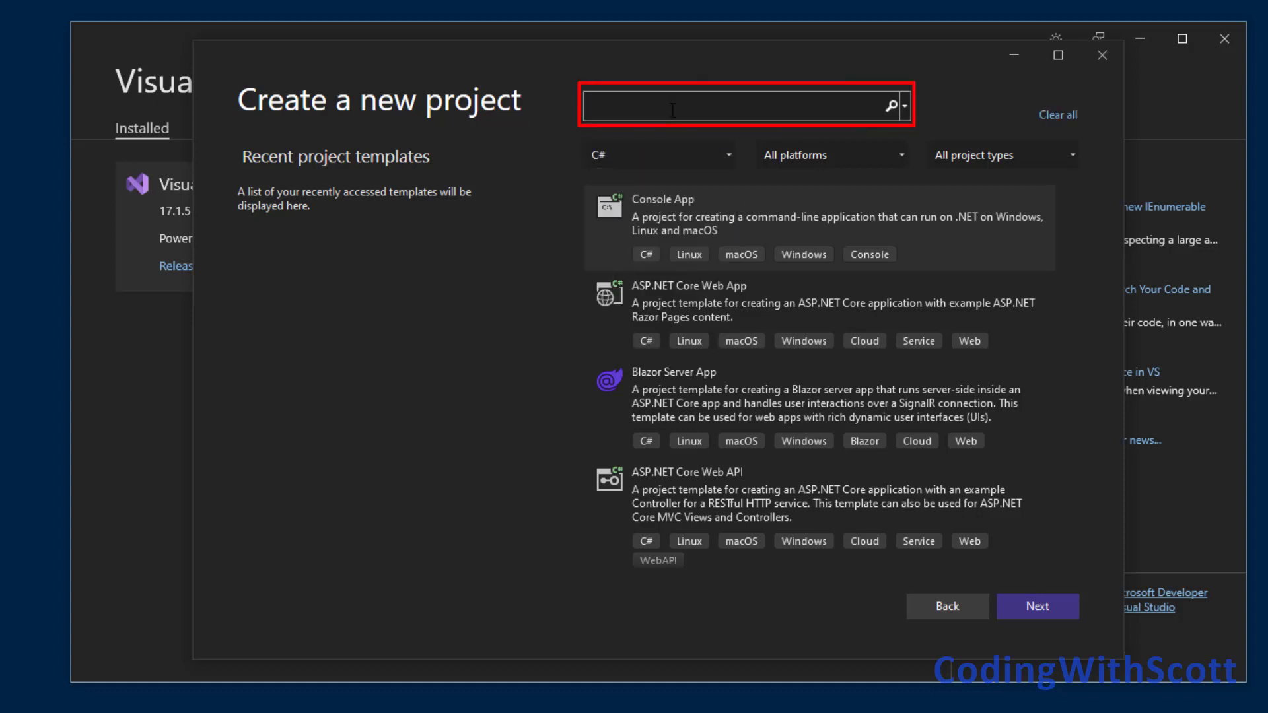
type("WPF")
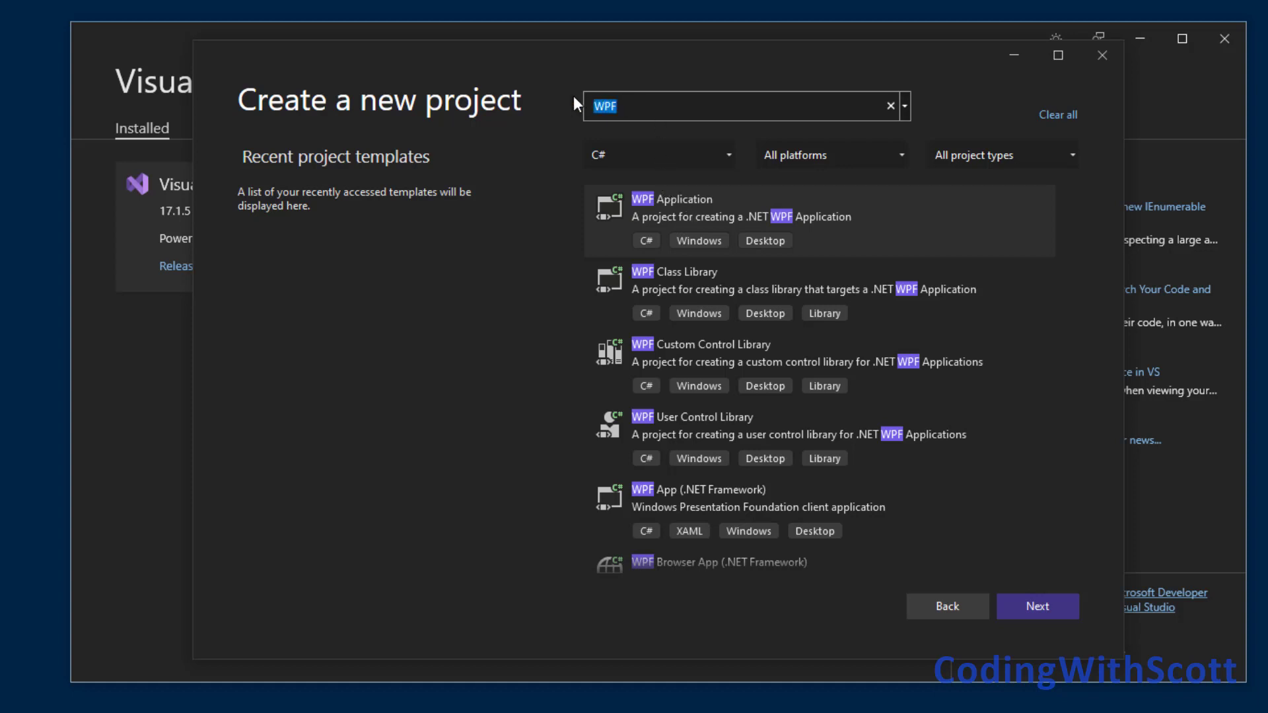
type("Class lib")
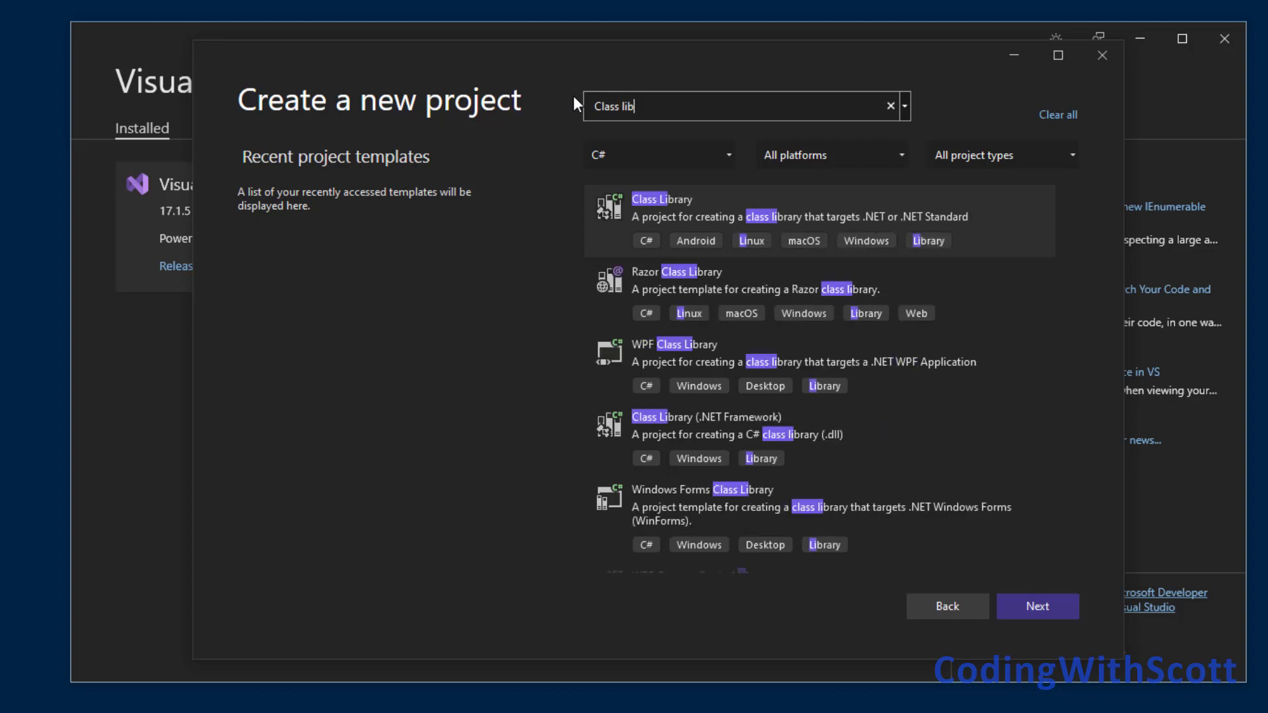
type("rary")
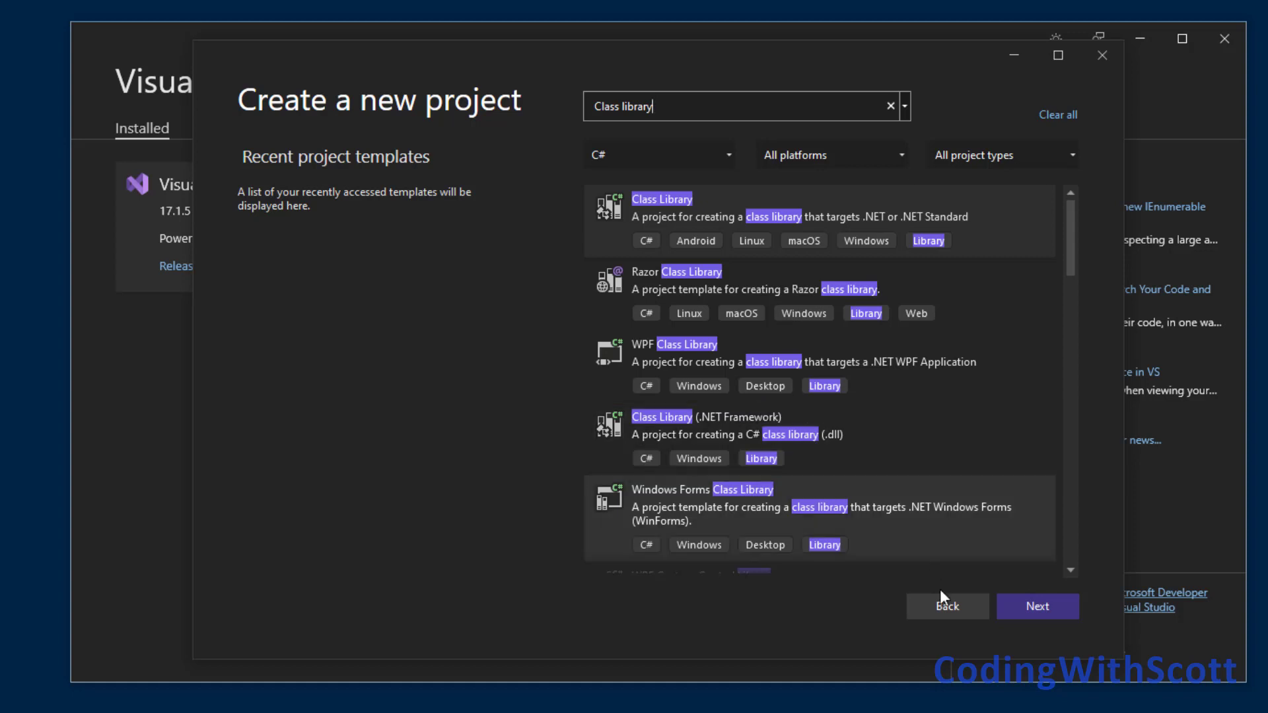
left_click(1103, 58)
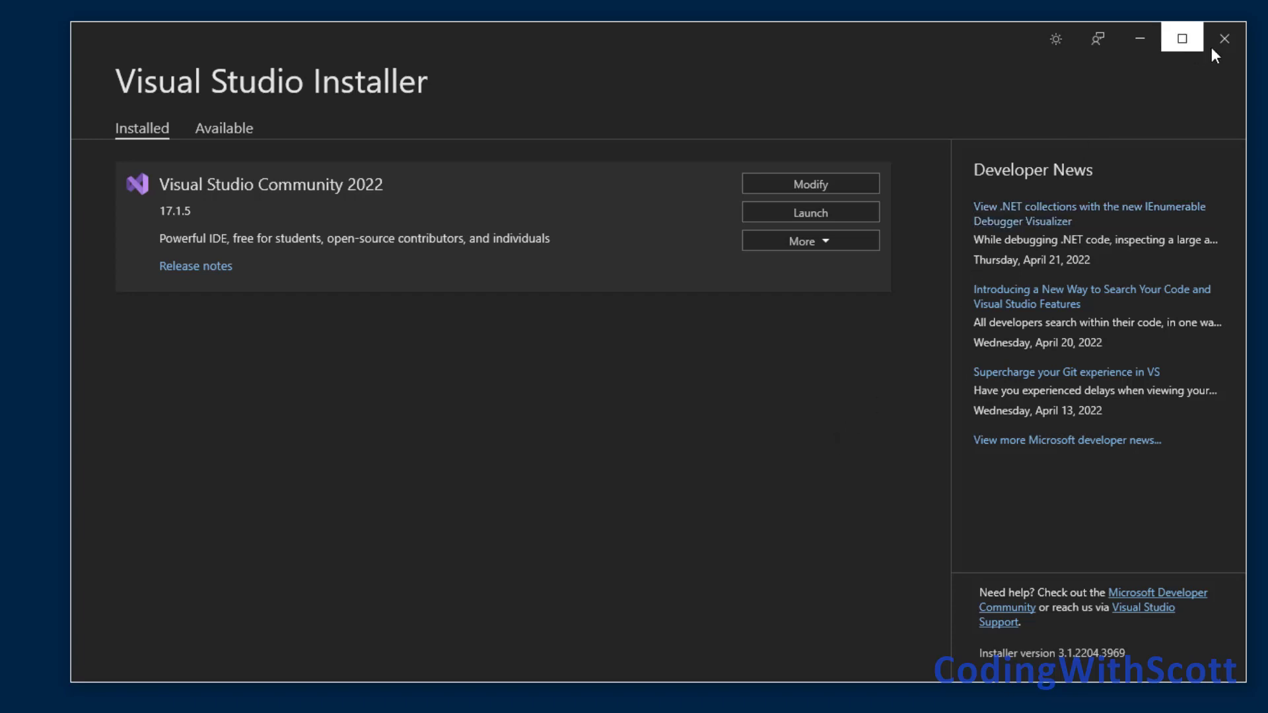
Close Visual Studio Installer, find it again with a Windows search, and launch it.
left_click(1228, 42)
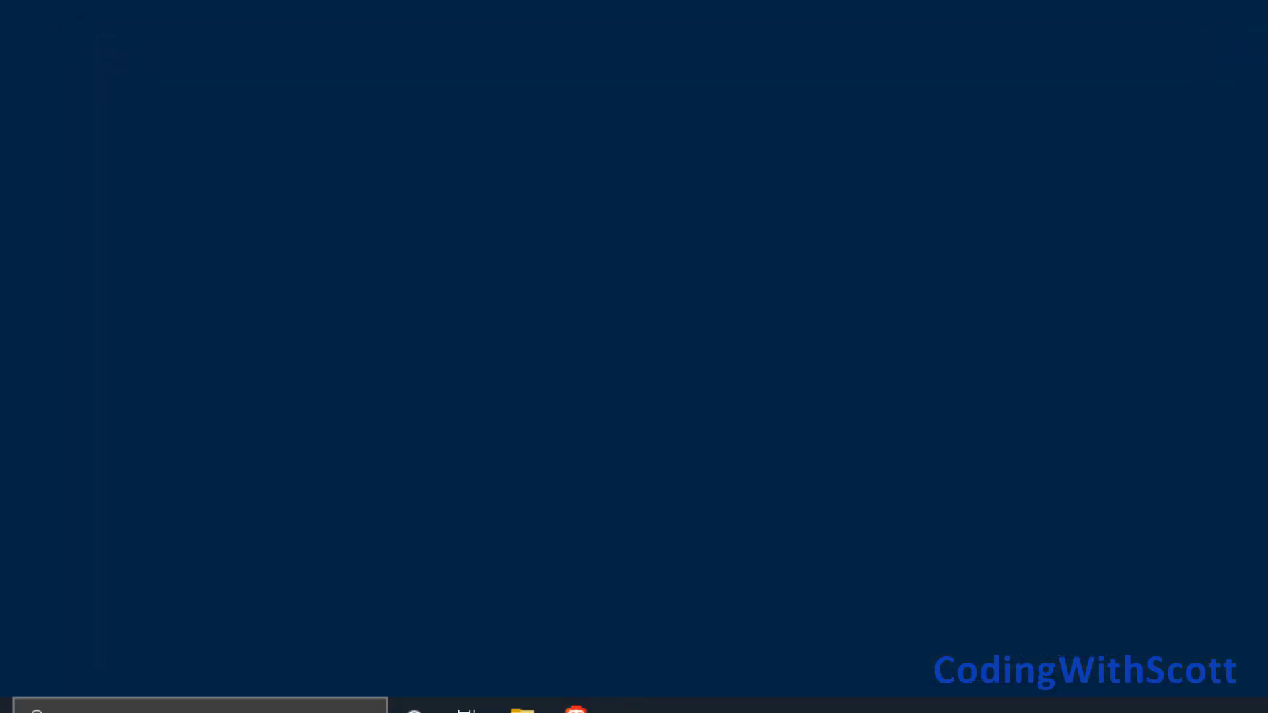
left_click(381, 692)
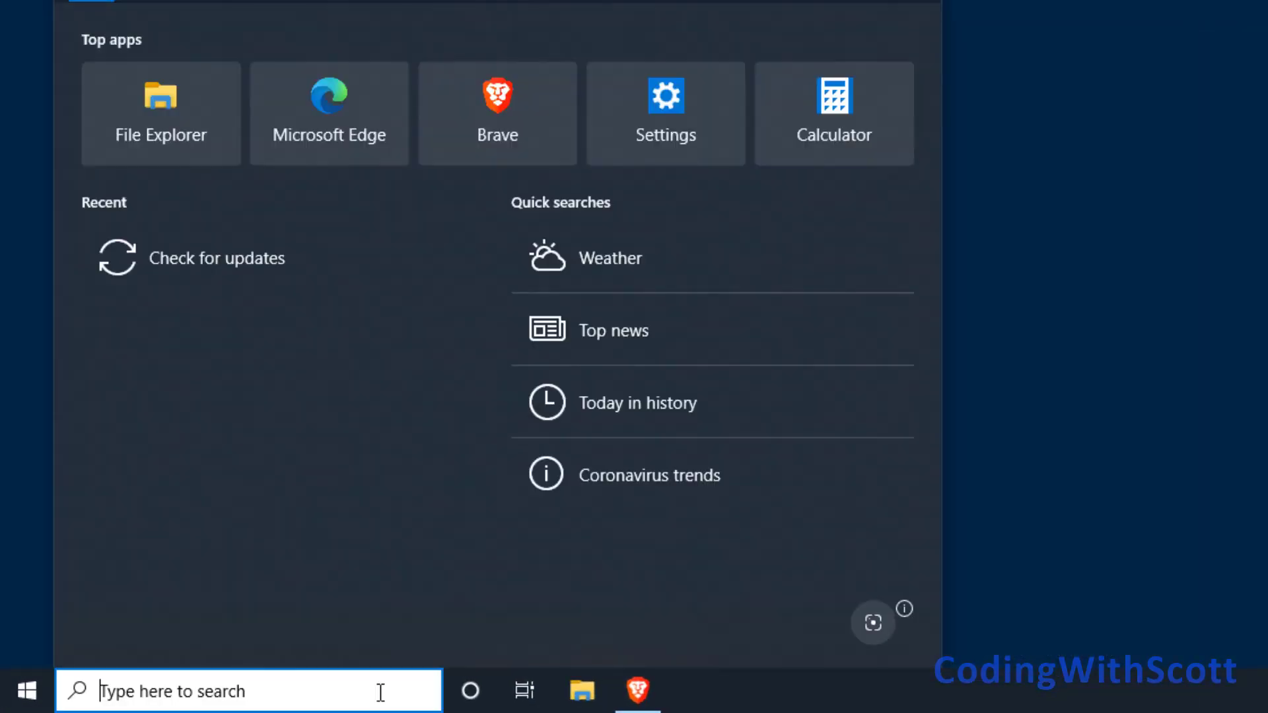
type("Visual ")
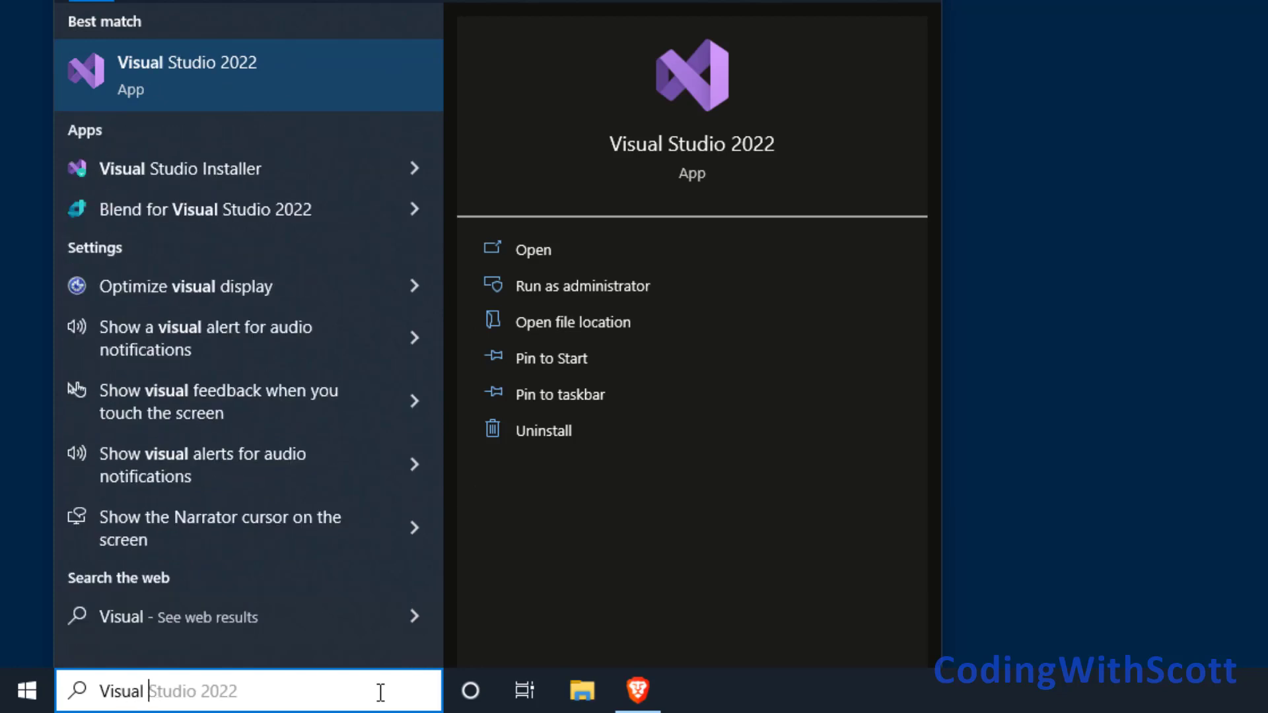
type("Studio in")
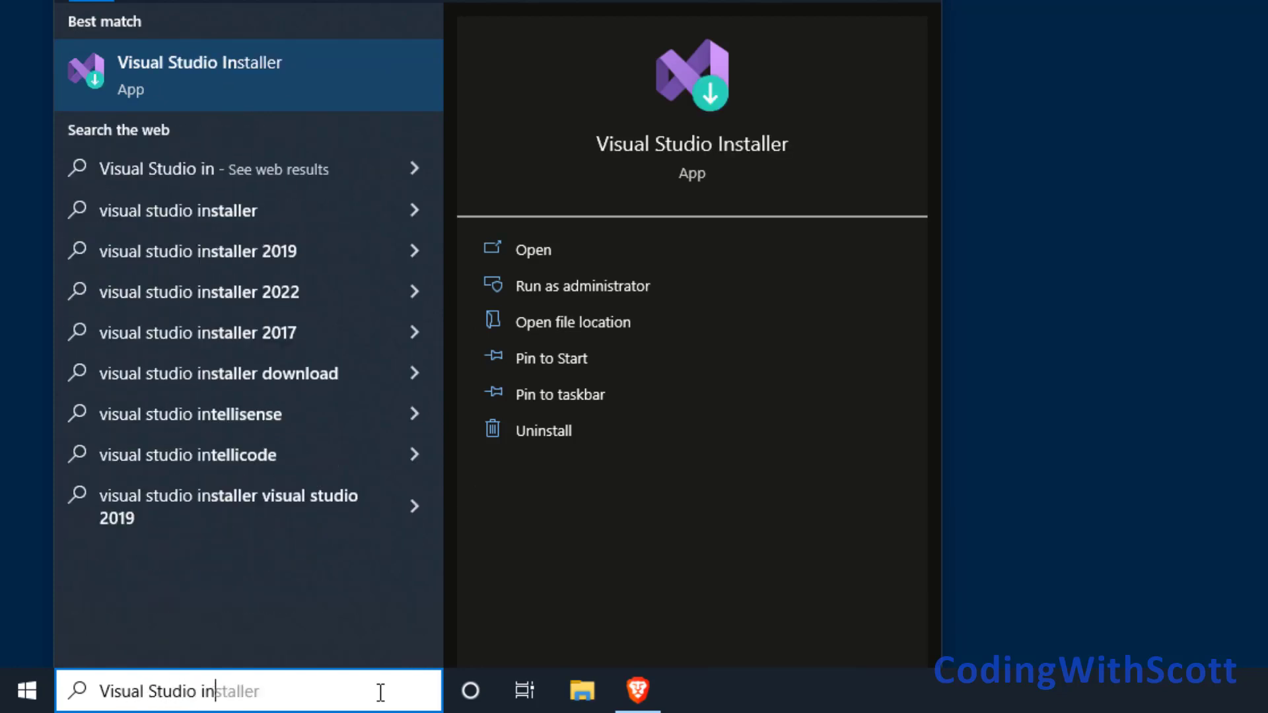
left_click(230, 85)
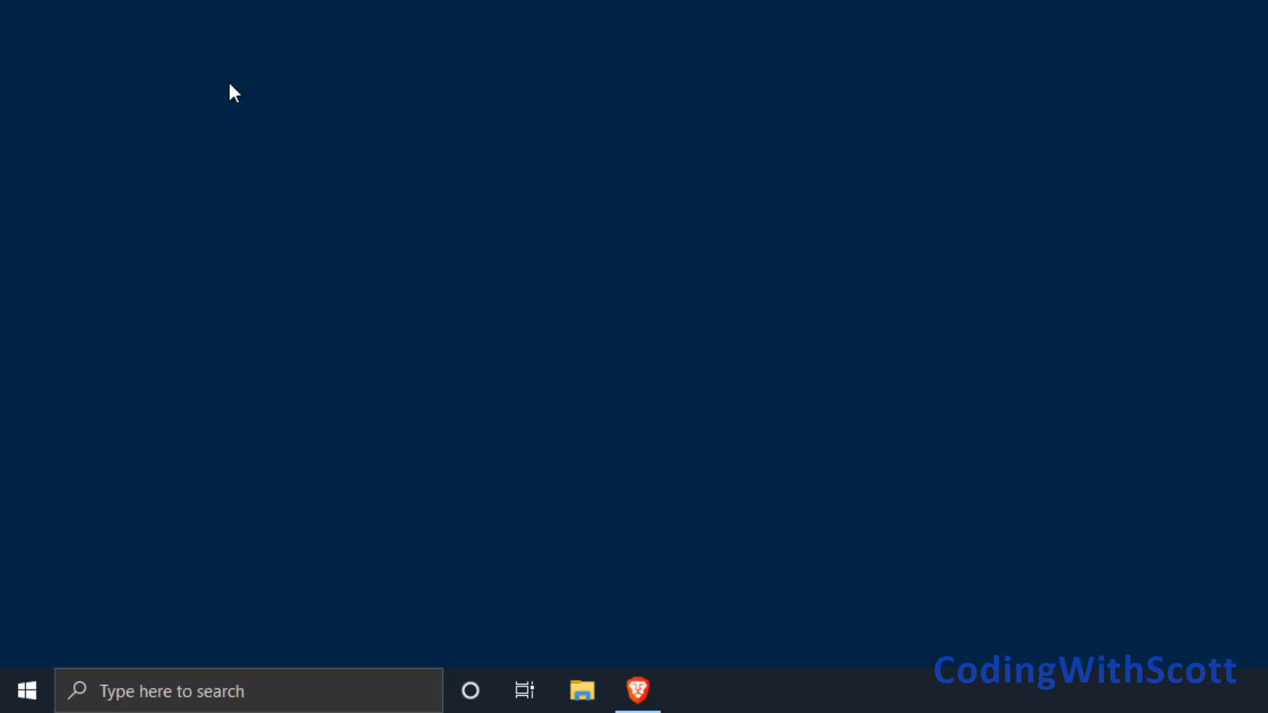